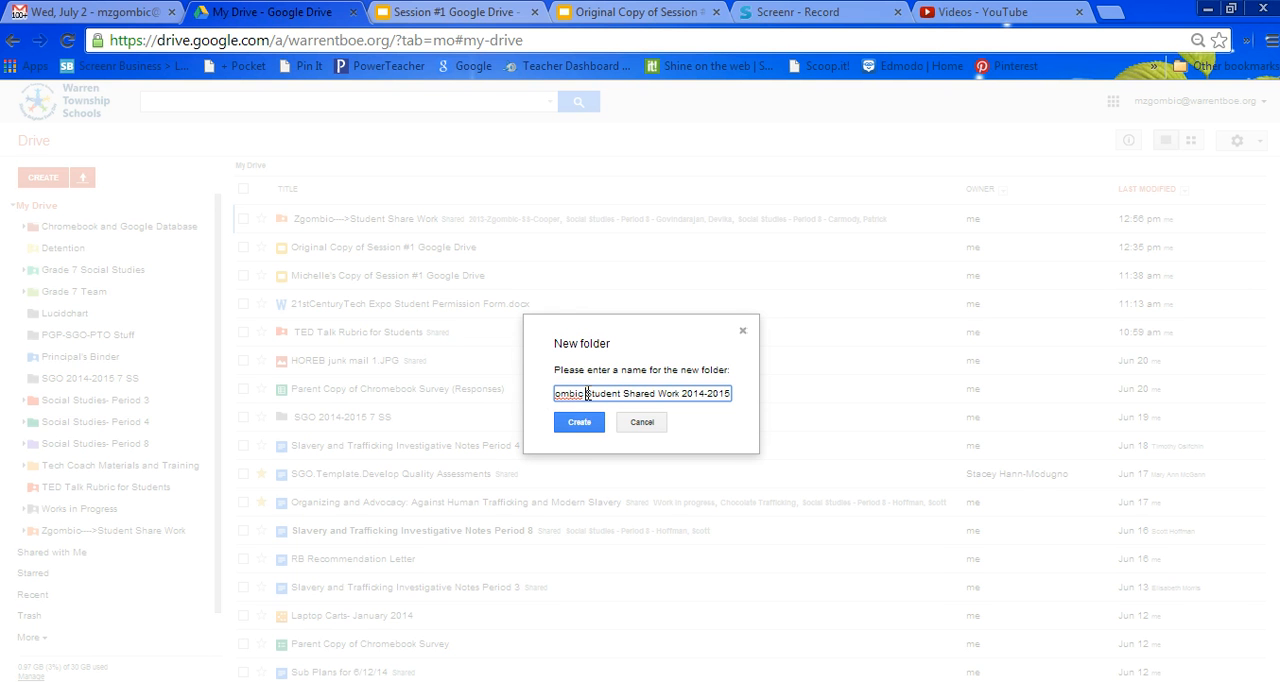
Insert "SS" before "Student Shared Work 2014-2015" in the new folder's name and create the folder.
{"action": "left_click", "coordinate": [587, 393]}
{"action": "type", "text": "SS"}
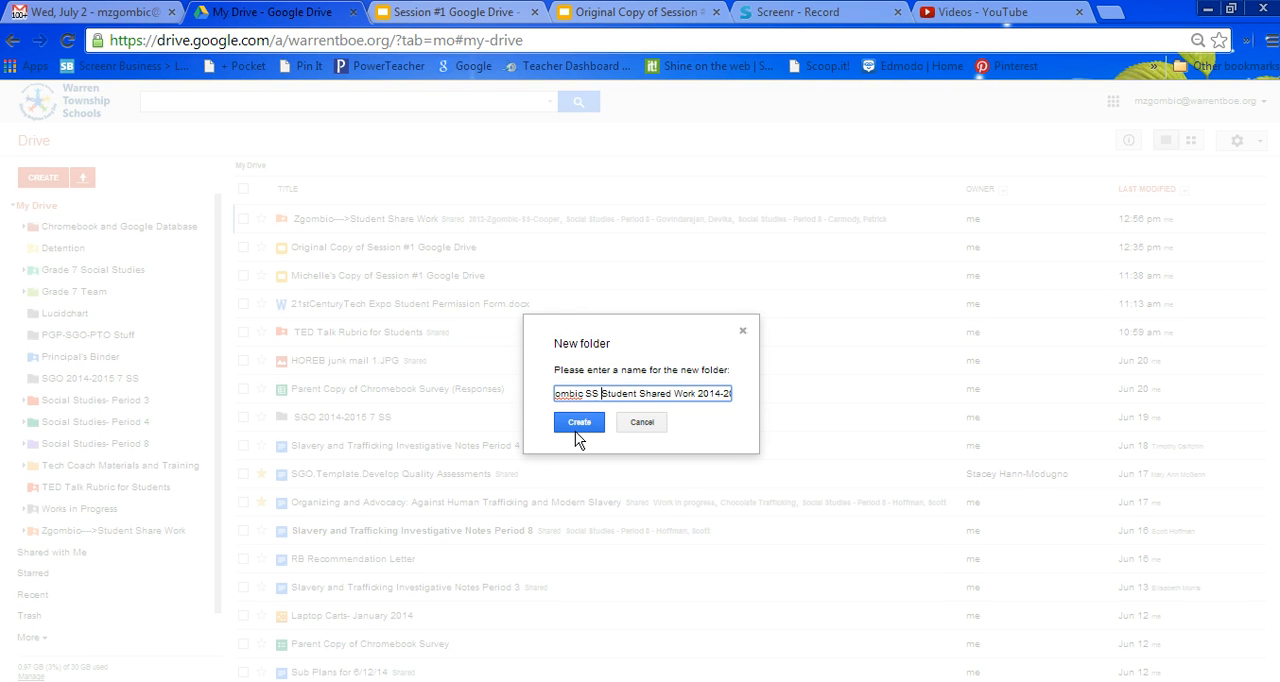
{"action": "left_click", "coordinate": [583, 428]}
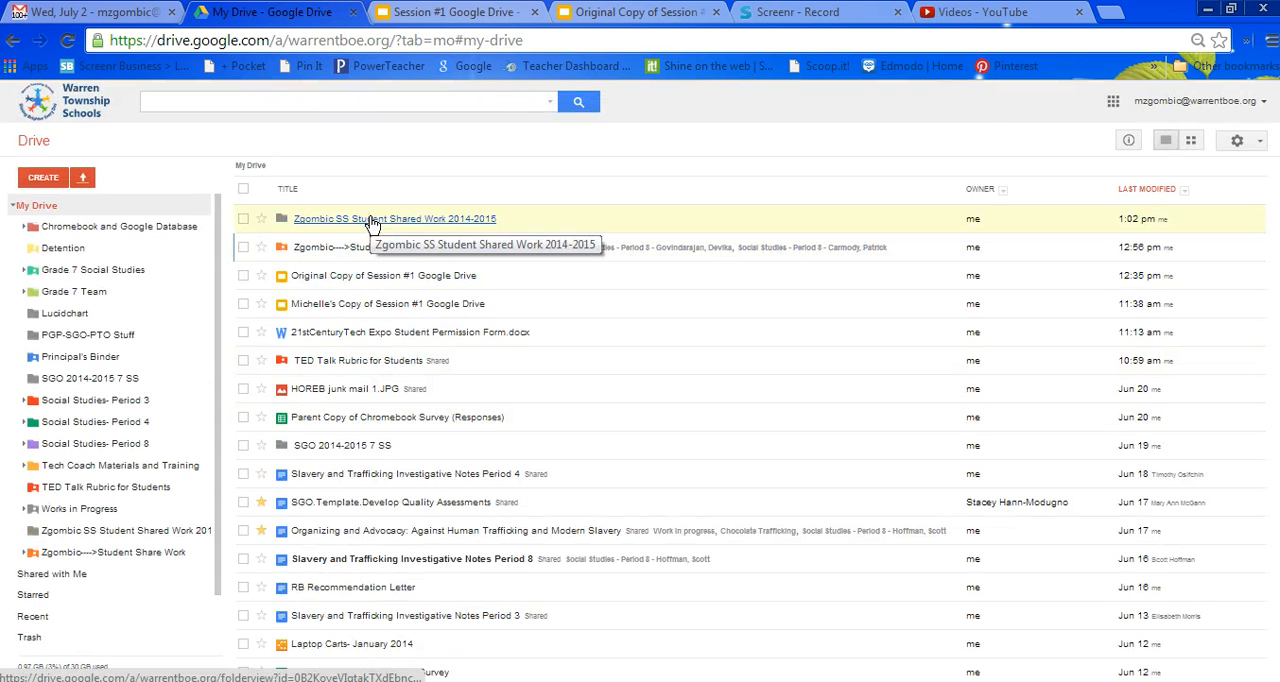
Open the new SS Student Shared Work 2014-2015 folder and create a subfolder named Period 3 in it.
{"action": "left_click", "coordinate": [370, 220]}
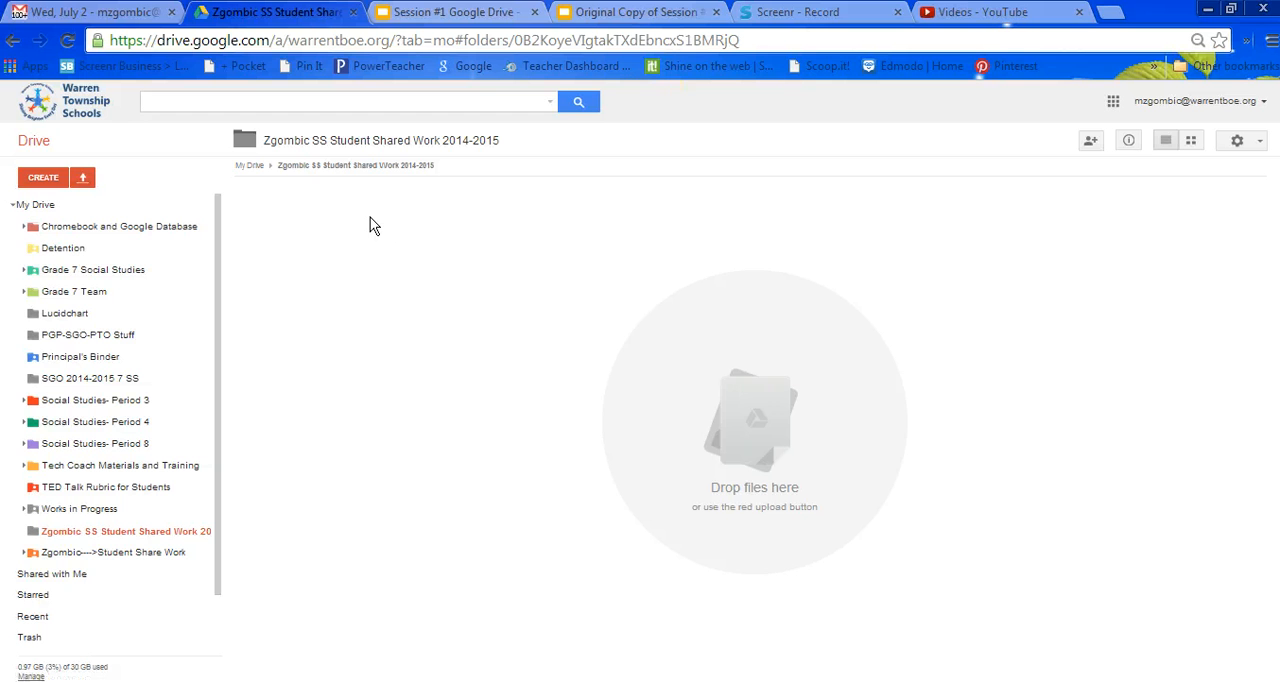
{"action": "left_click", "coordinate": [40, 177]}
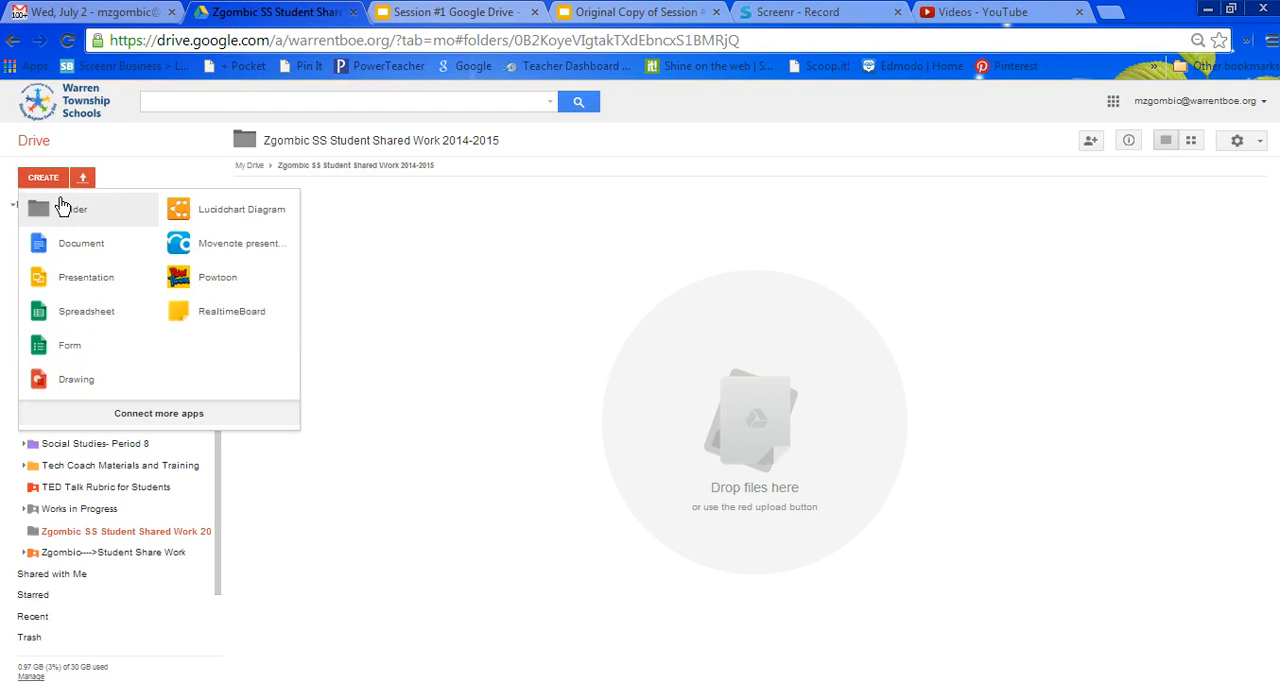
{"action": "left_click", "coordinate": [62, 206]}
{"action": "type", "text": "Peric"}
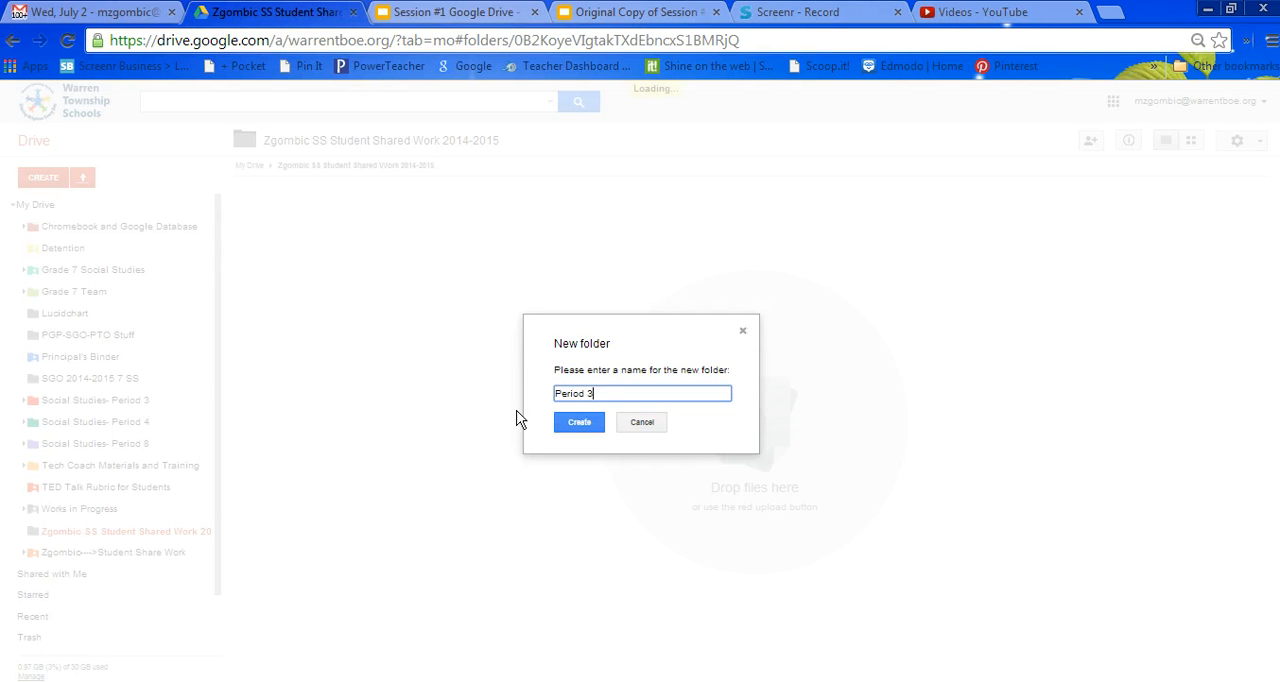
{"action": "left_click", "coordinate": [565, 426]}
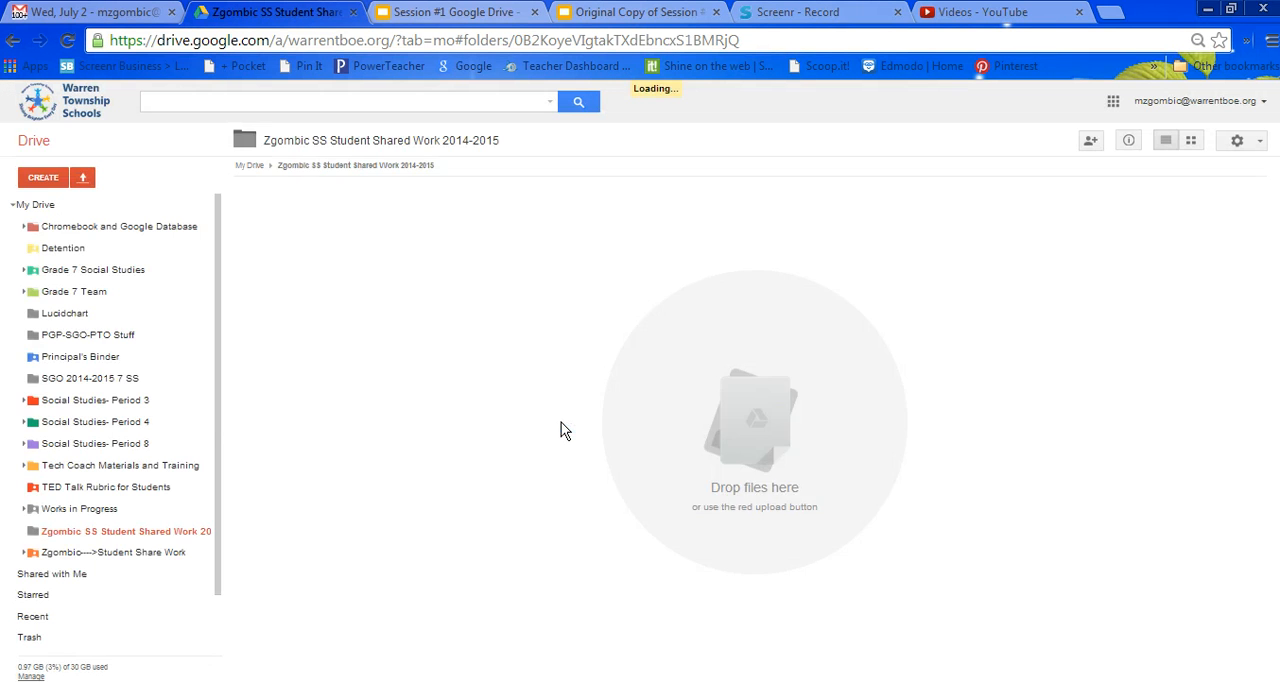
Create a second subfolder named Period 4 in the SS Student Shared Work 2014-2015 folder.
{"action": "left_click", "coordinate": [43, 176]}
{"action": "left_click", "coordinate": [63, 211]}
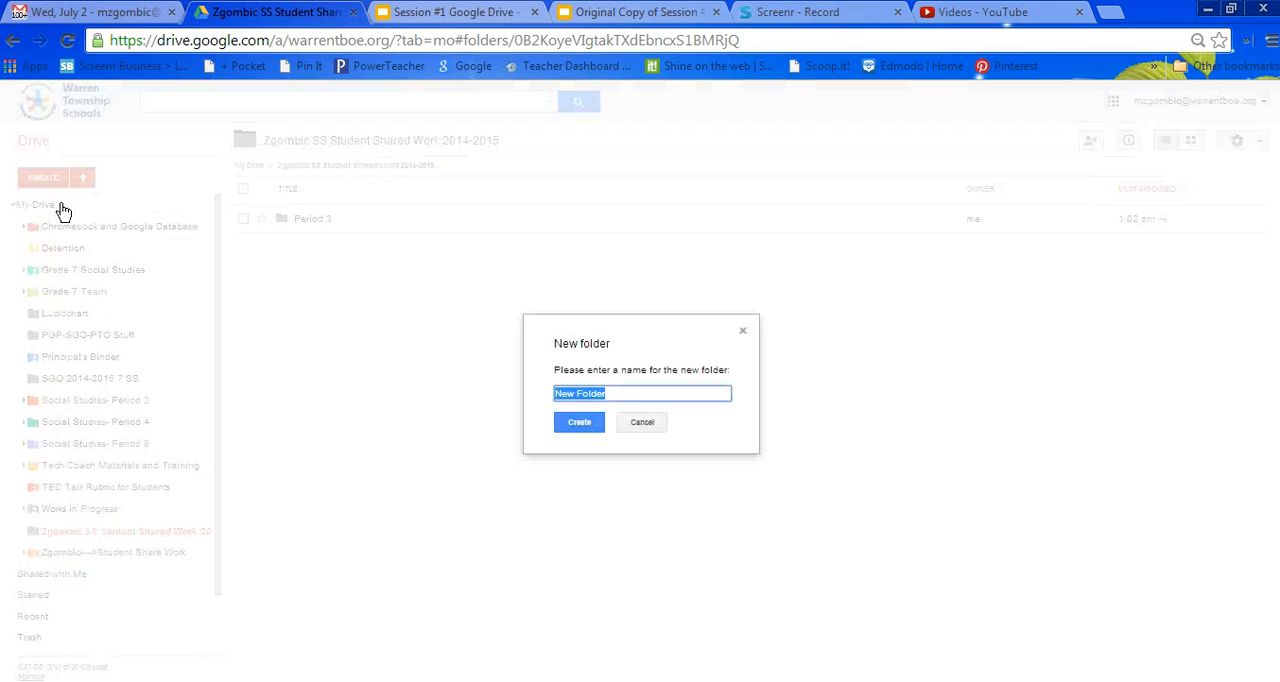
{"action": "type", "text": "Peri"}
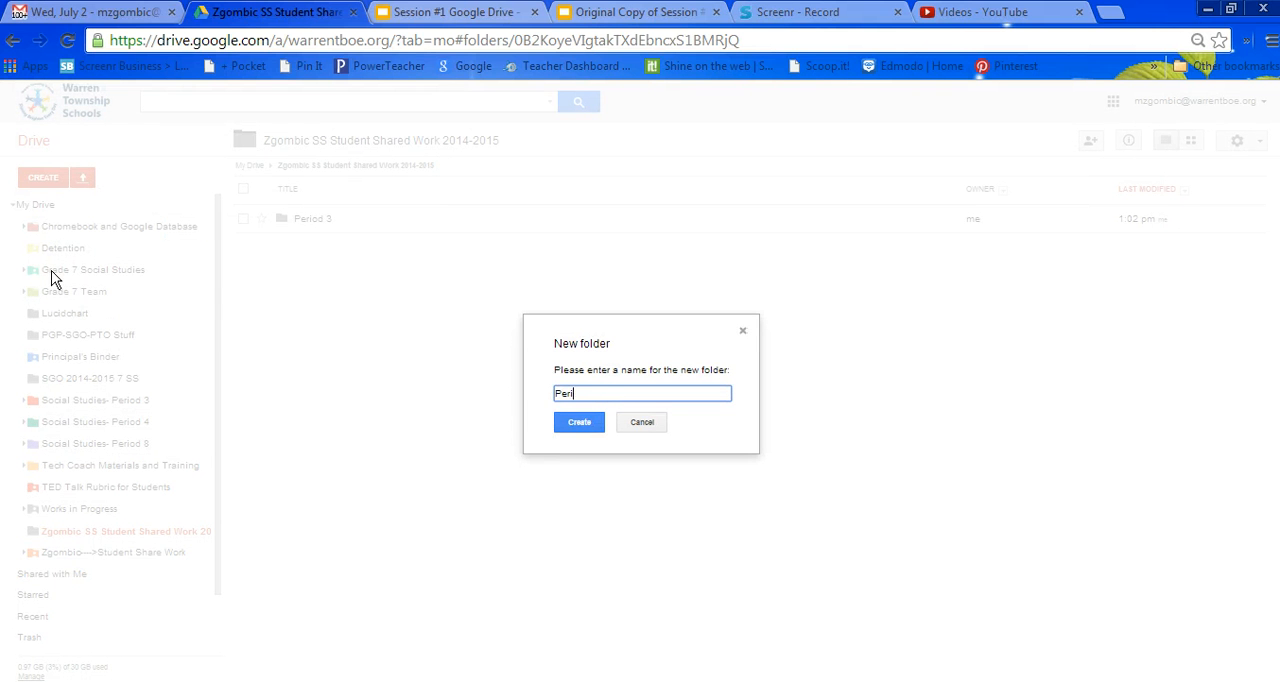
{"action": "type", "text": "od 4"}
{"action": "left_click", "coordinate": [583, 422]}
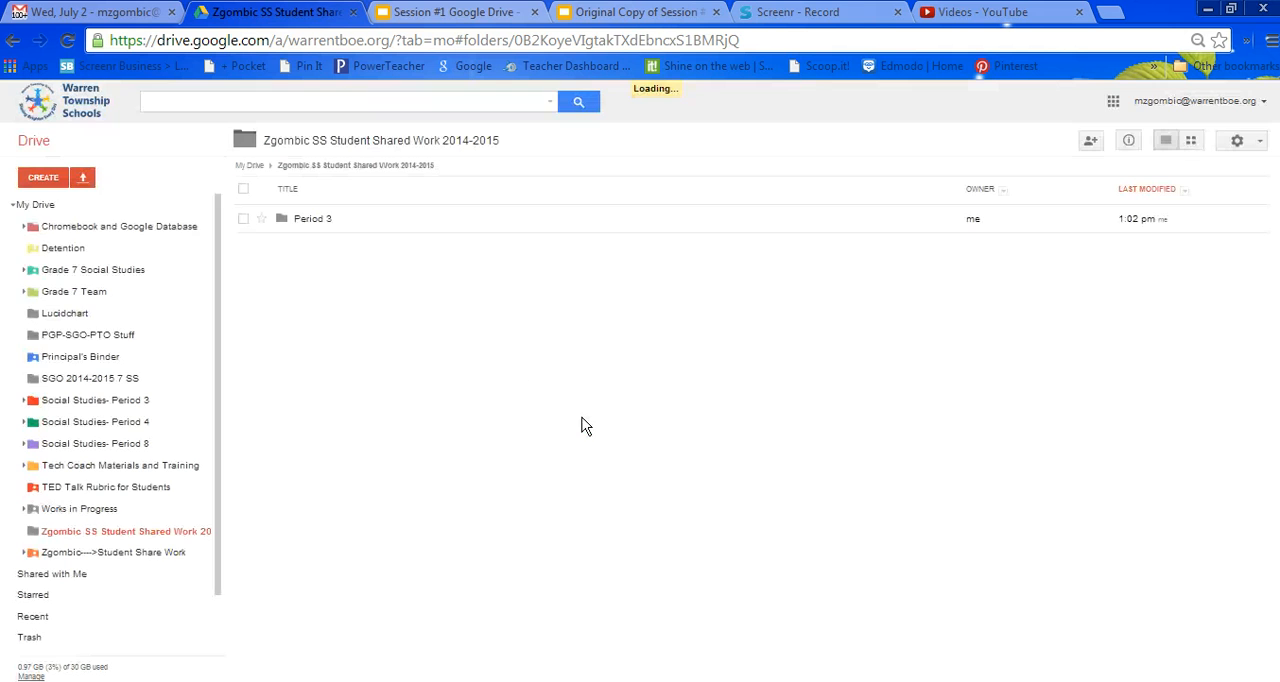
Create a third subfolder named Period 8 in the SS Student Shared Work 2014-2015 folder.
{"action": "left_click", "coordinate": [50, 177]}
{"action": "left_click", "coordinate": [62, 213]}
{"action": "type", "text": "Pe"}
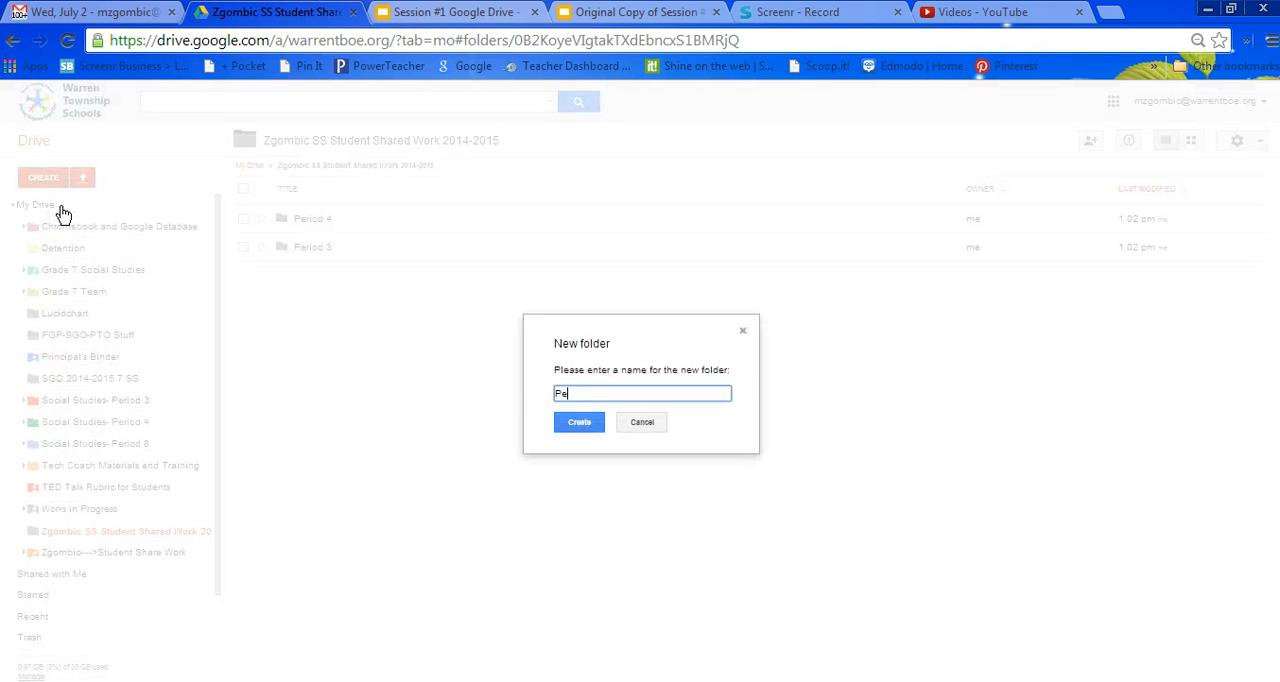
{"action": "type", "text": "riod 8"}
{"action": "left_click", "coordinate": [582, 424]}
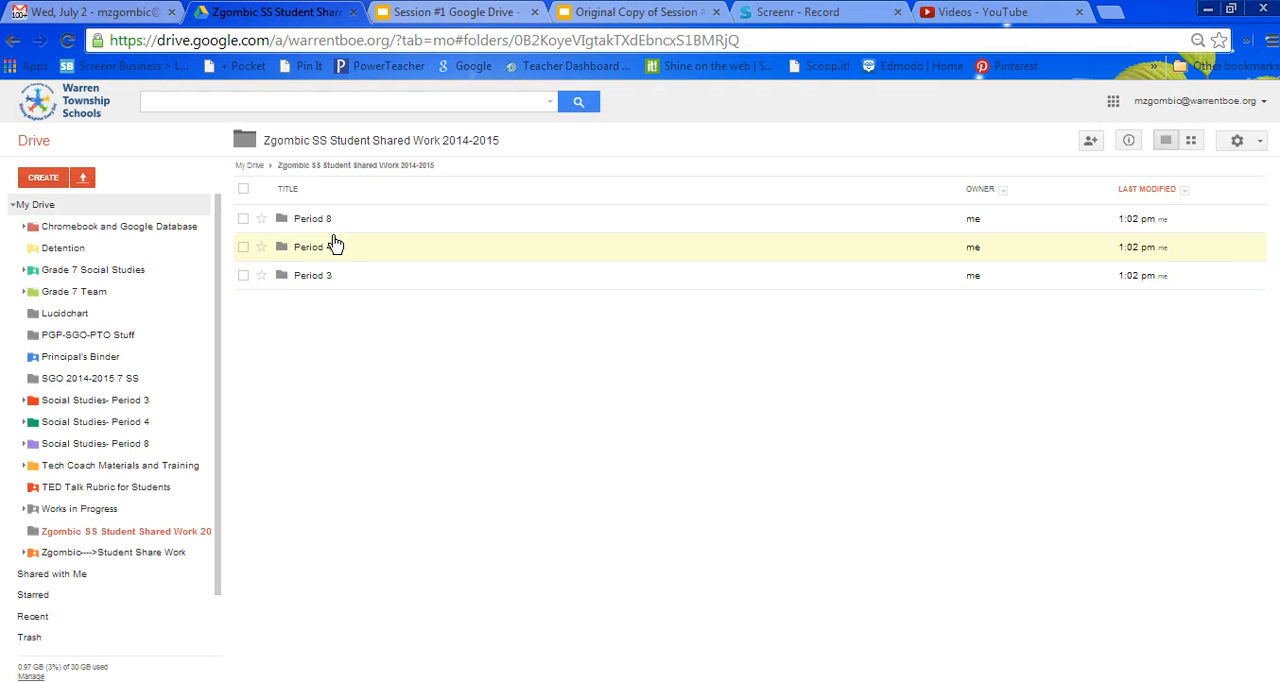
Change the Period 8 folder's color to the purple Toy eggplant.
{"action": "right_click", "coordinate": [285, 222]}
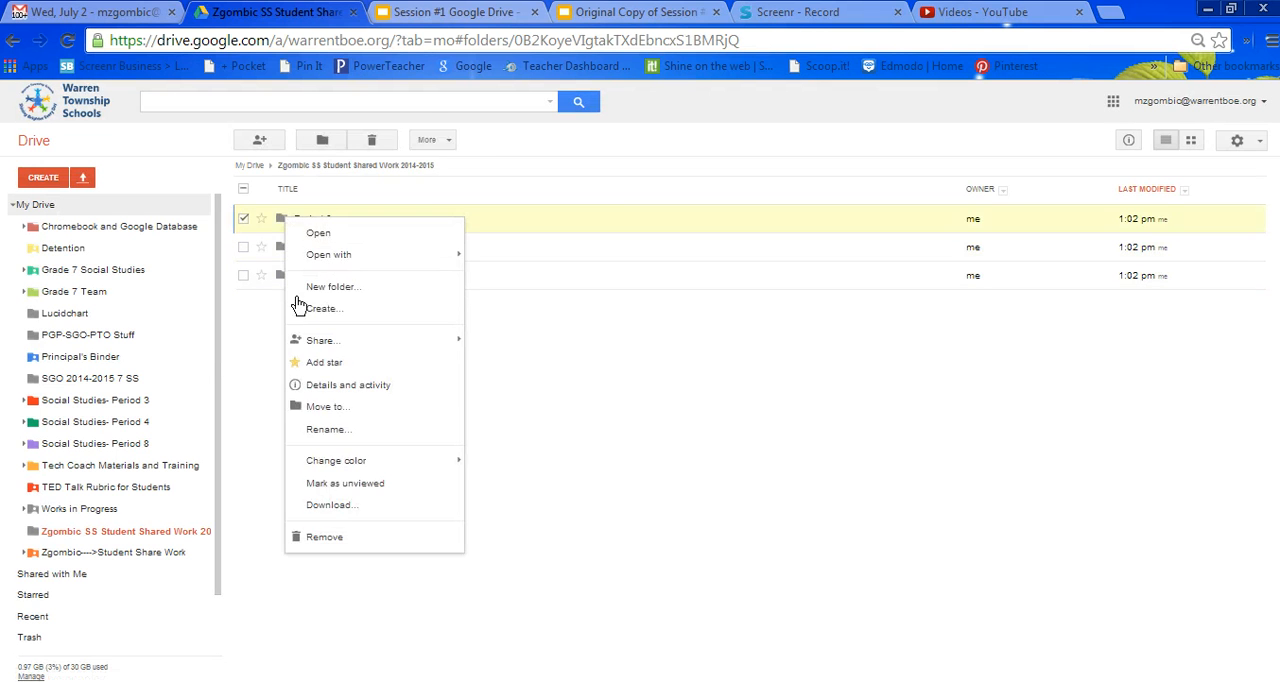
{"action": "mouse_move", "coordinate": [460, 465]}
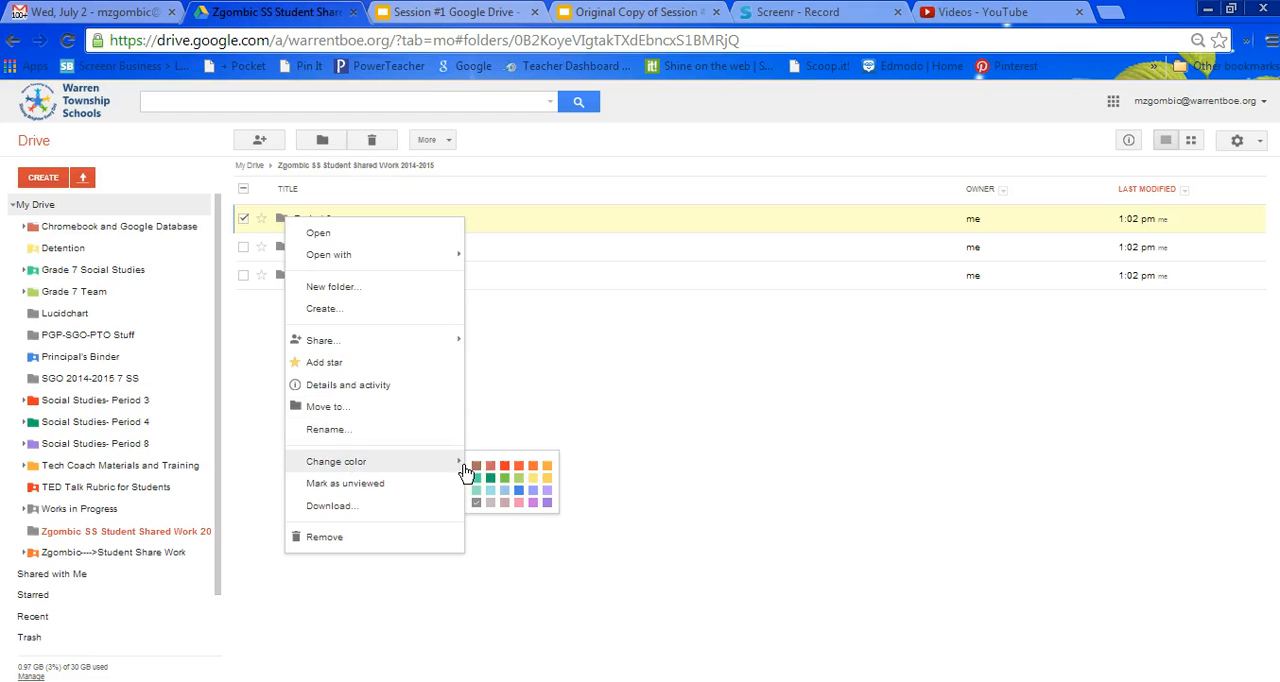
{"action": "left_click", "coordinate": [546, 510]}
Change the Period 4 folder's color to the dark green Vern fern.
{"action": "right_click", "coordinate": [285, 250]}
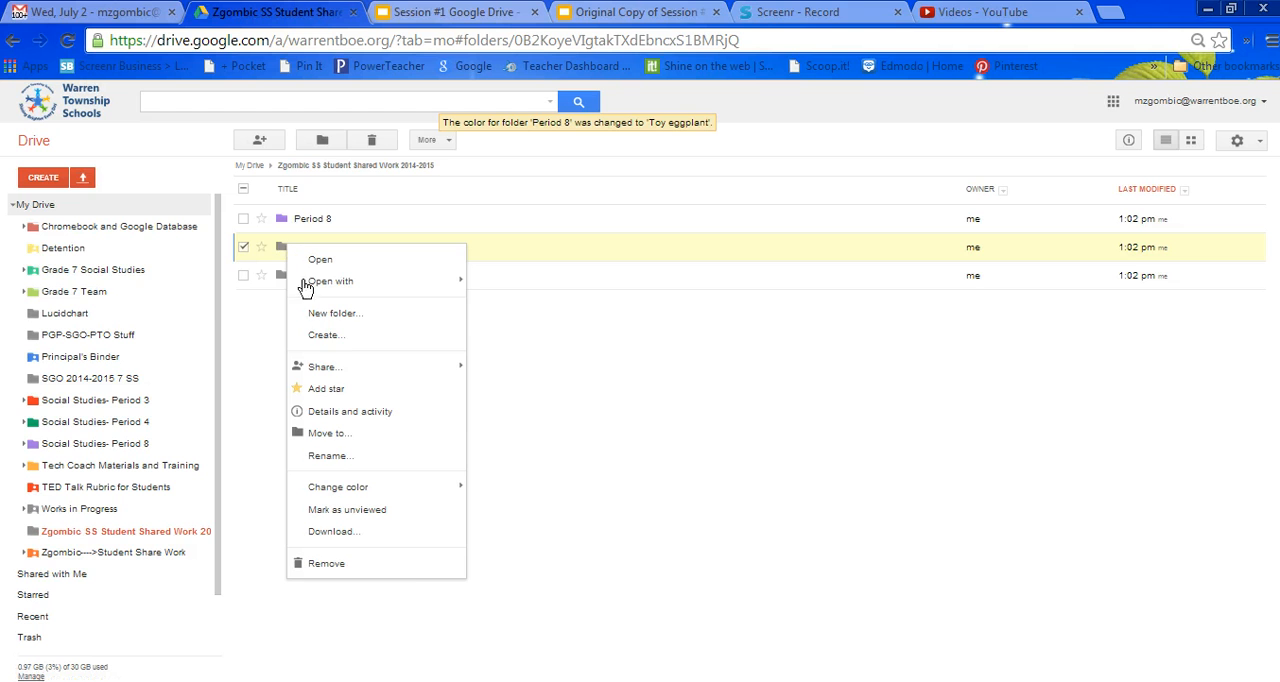
{"action": "mouse_move", "coordinate": [326, 488]}
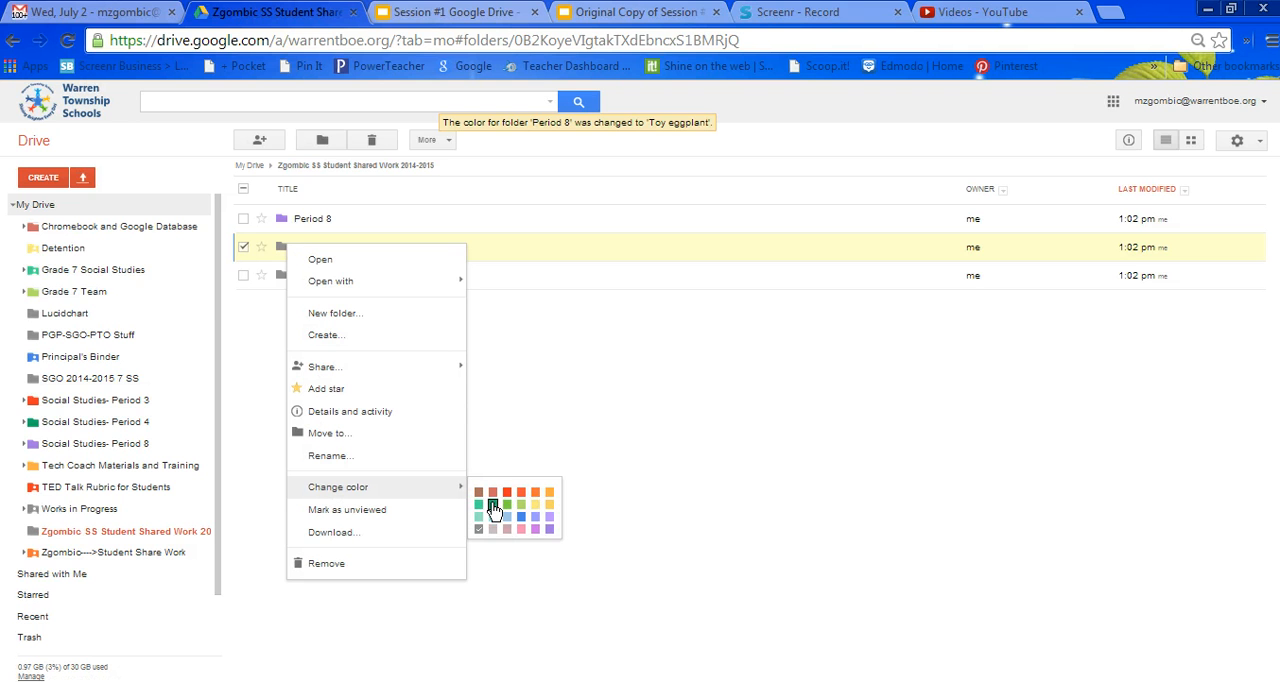
{"action": "left_click", "coordinate": [492, 505]}
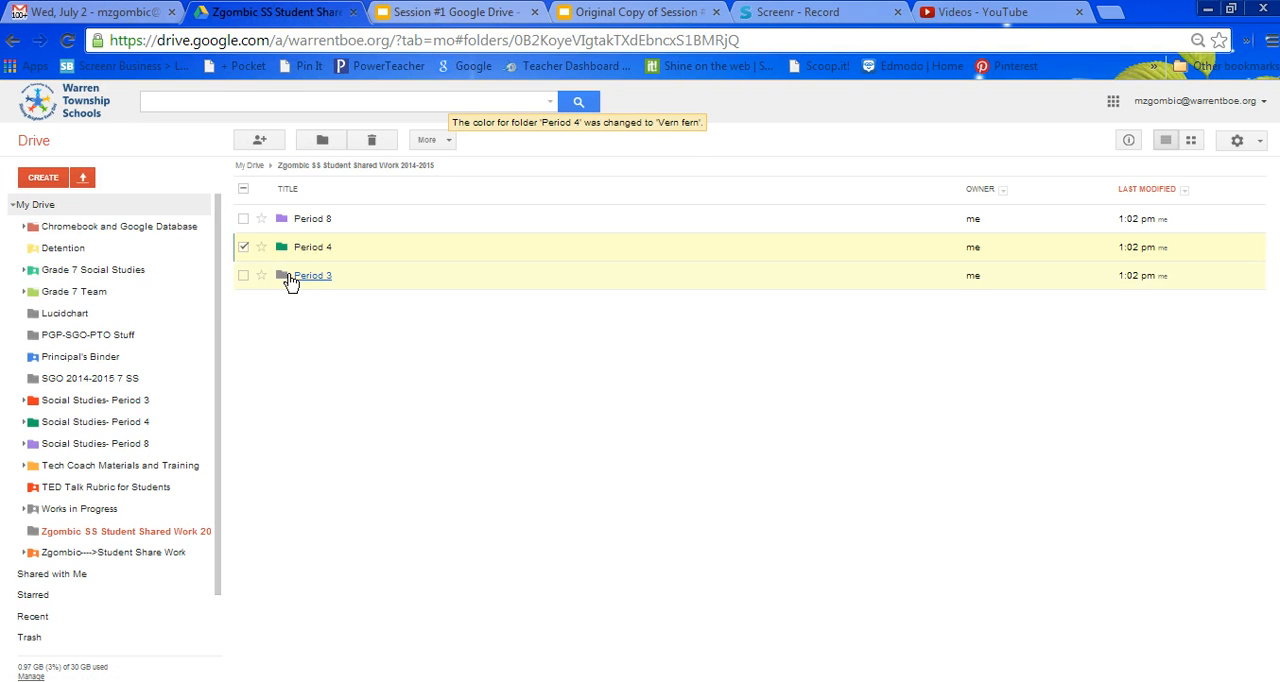
Change the Period 3 folder's color to the red Cardinal.
{"action": "right_click", "coordinate": [290, 282]}
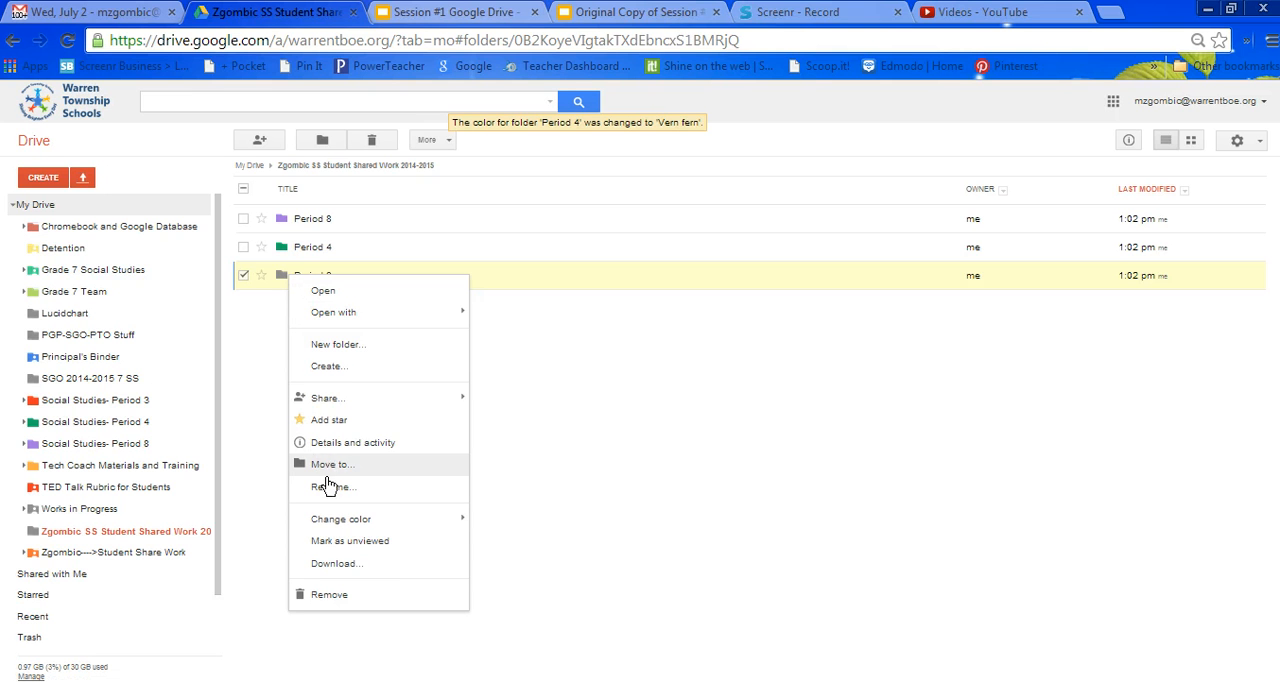
{"action": "mouse_move", "coordinate": [340, 522]}
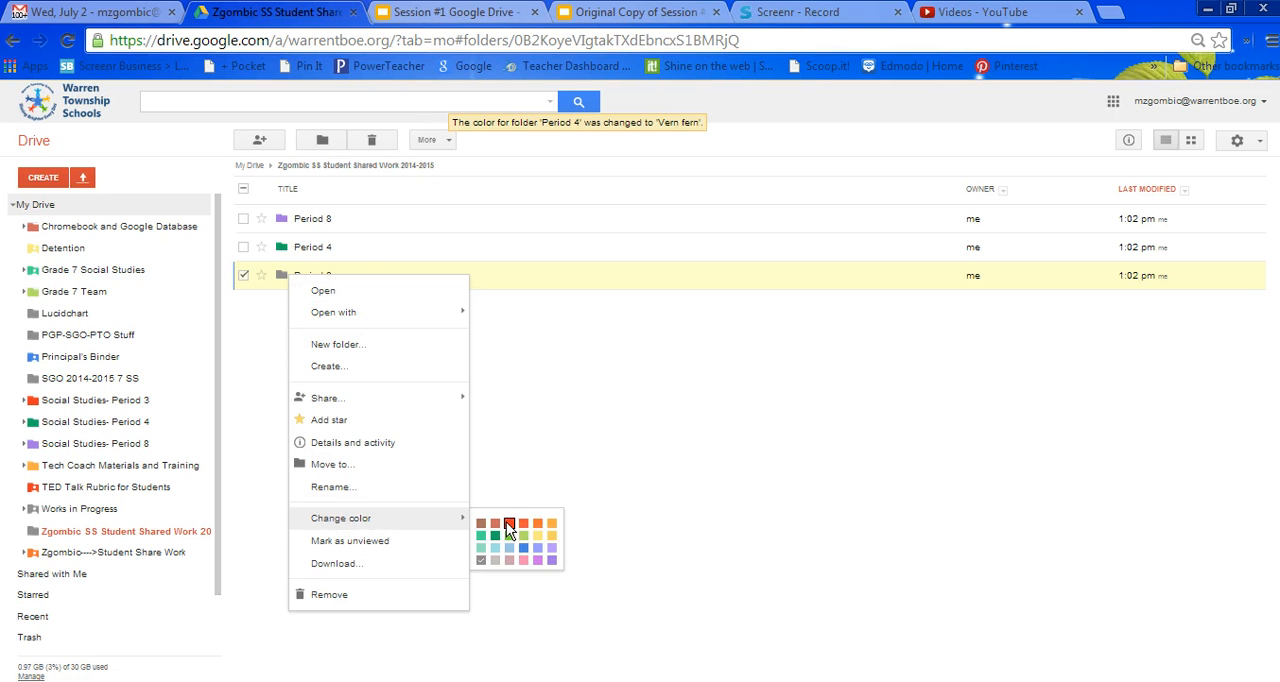
{"action": "left_click", "coordinate": [504, 526]}
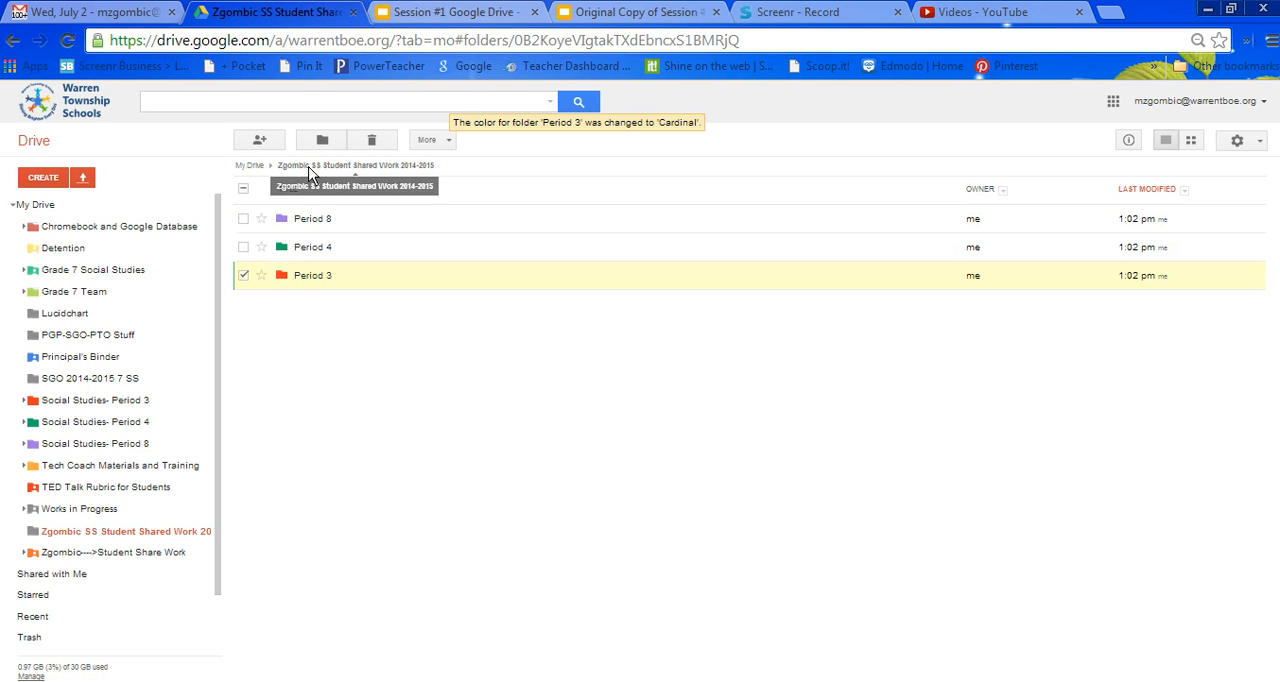
Open the Period 8 folder and search Drive for "period 8".
{"action": "left_click", "coordinate": [301, 227]}
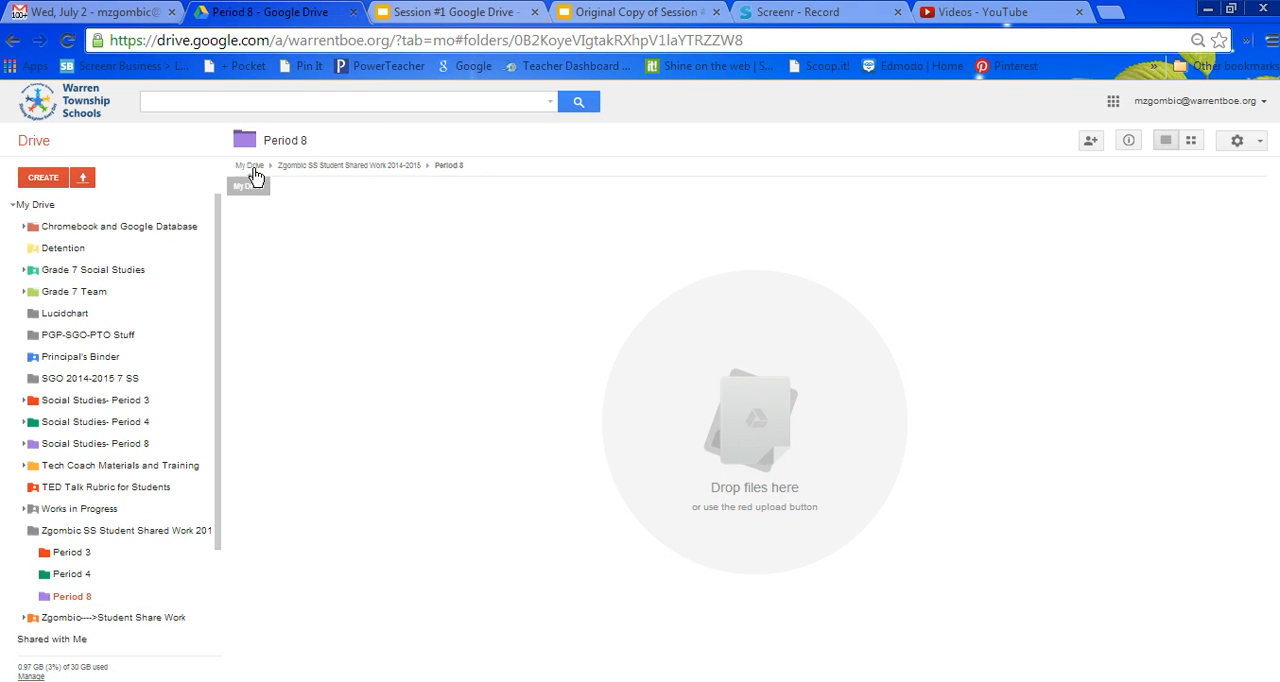
{"action": "left_click", "coordinate": [448, 166]}
{"action": "left_click", "coordinate": [172, 102]}
{"action": "type", "text": "per"}
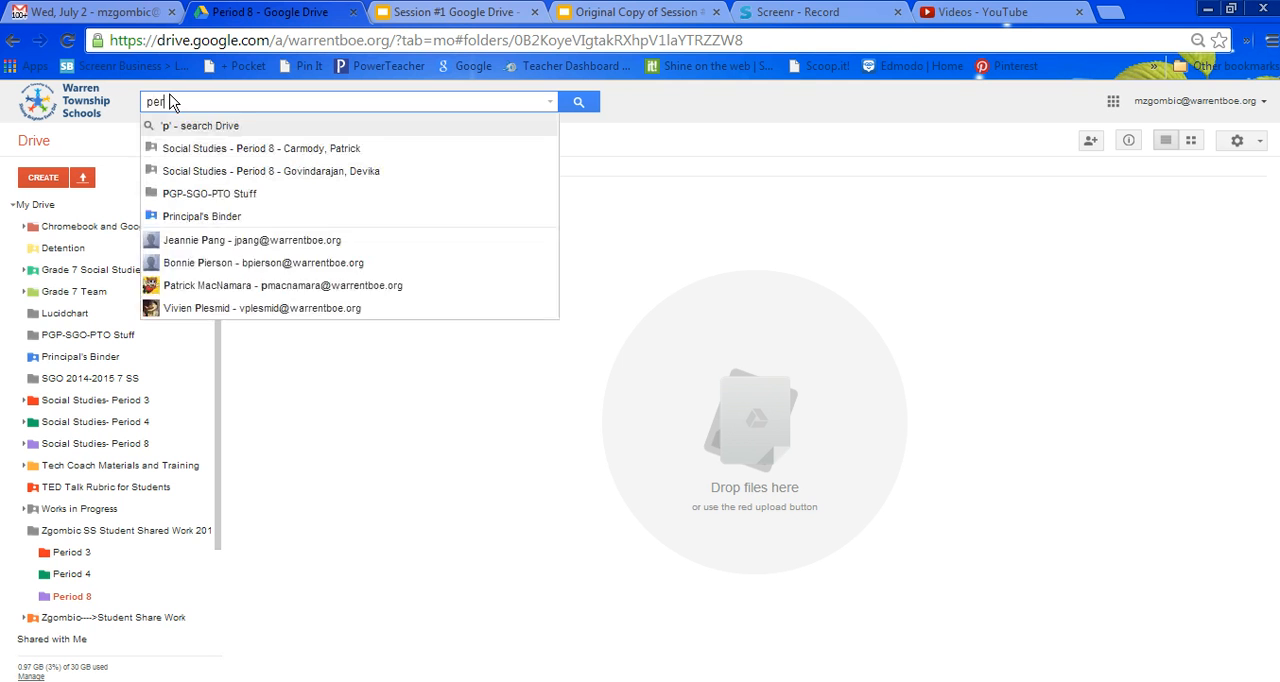
{"action": "type", "text": "iod 8"}
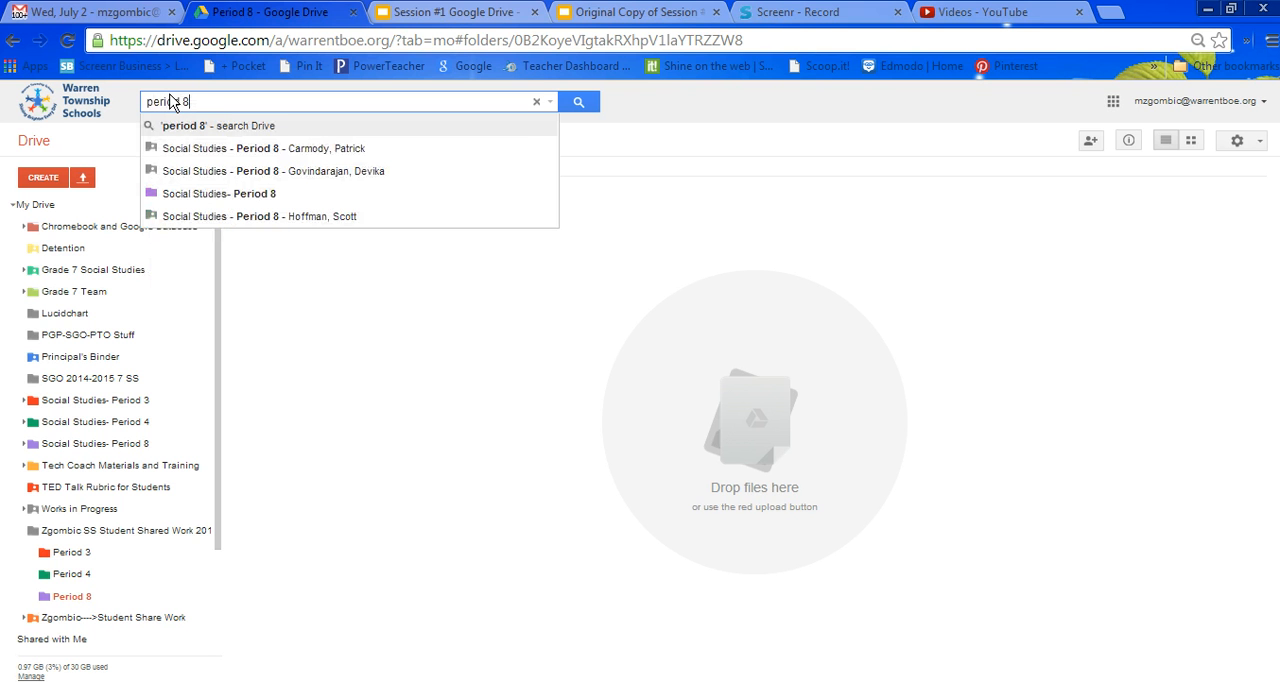
{"action": "key", "text": "Return"}
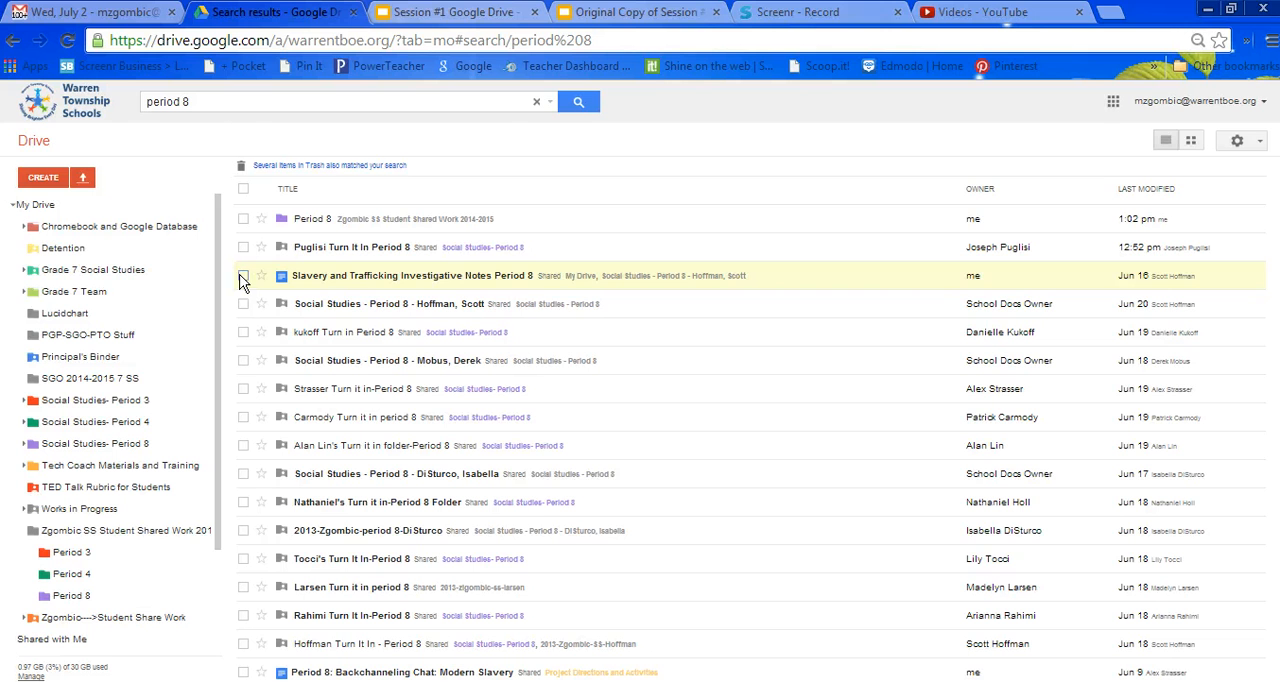
Select the Slavery and Trafficking Investigative Notes and Backchanneling Chat documents and create a Do Now destination folder inside SS Student Shared Work 2014-2015 for moving them.
{"action": "left_click", "coordinate": [243, 276]}
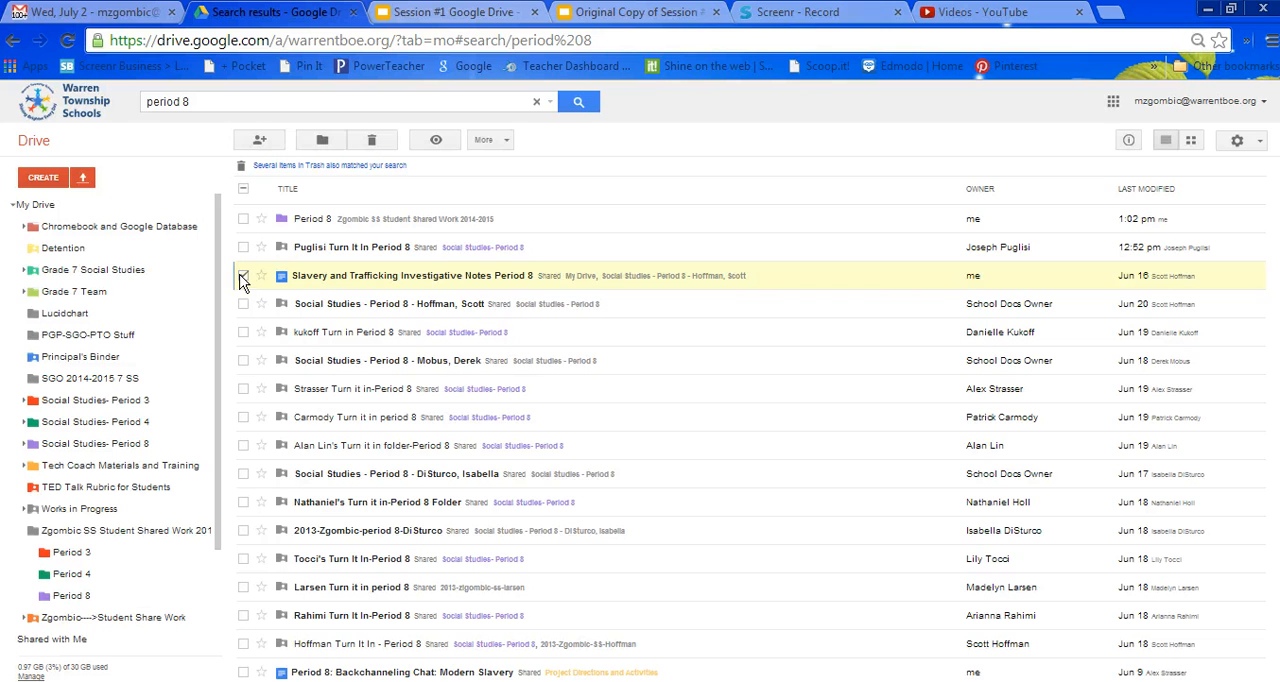
{"action": "left_click", "coordinate": [245, 673]}
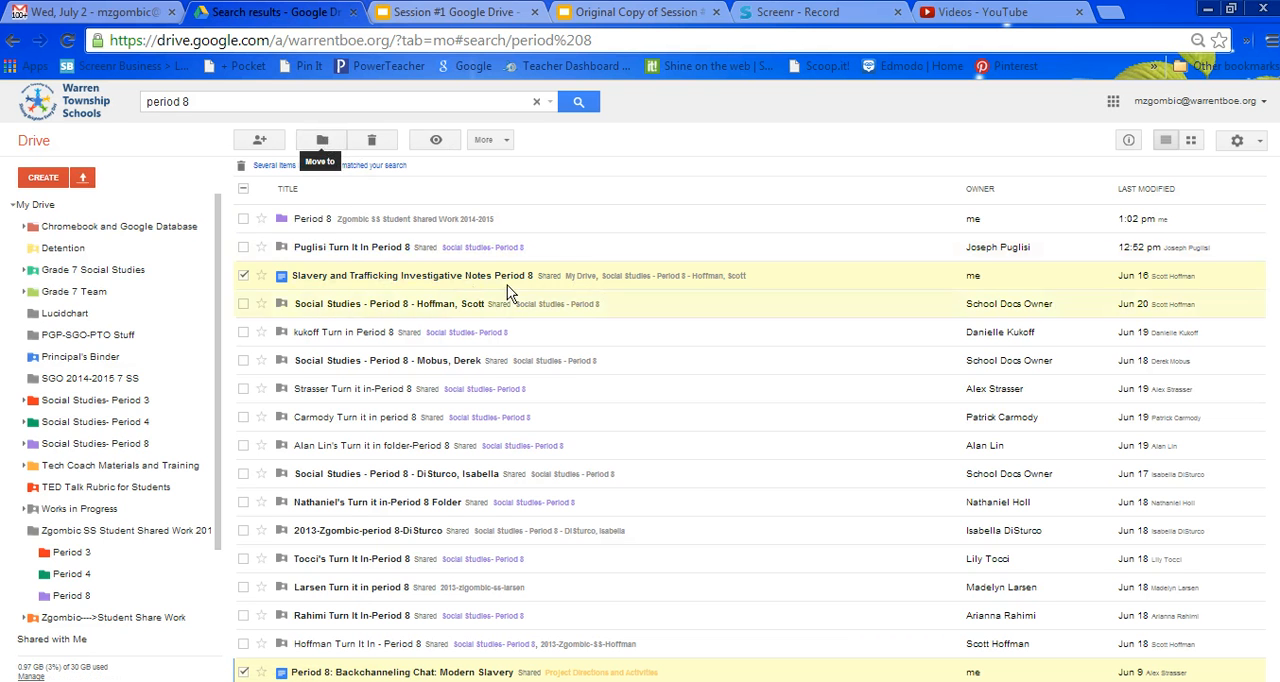
{"action": "left_click", "coordinate": [325, 145]}
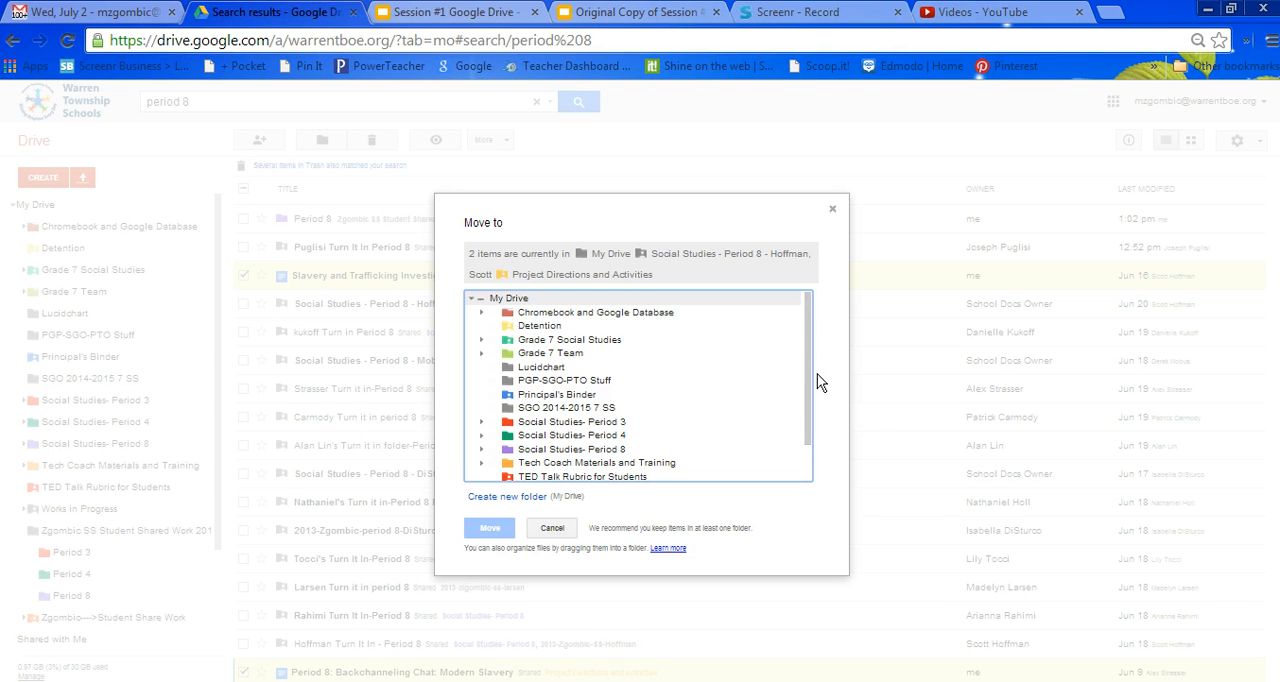
{"action": "left_click_drag", "start_coordinate": [812, 384], "coordinate": [808, 434]}
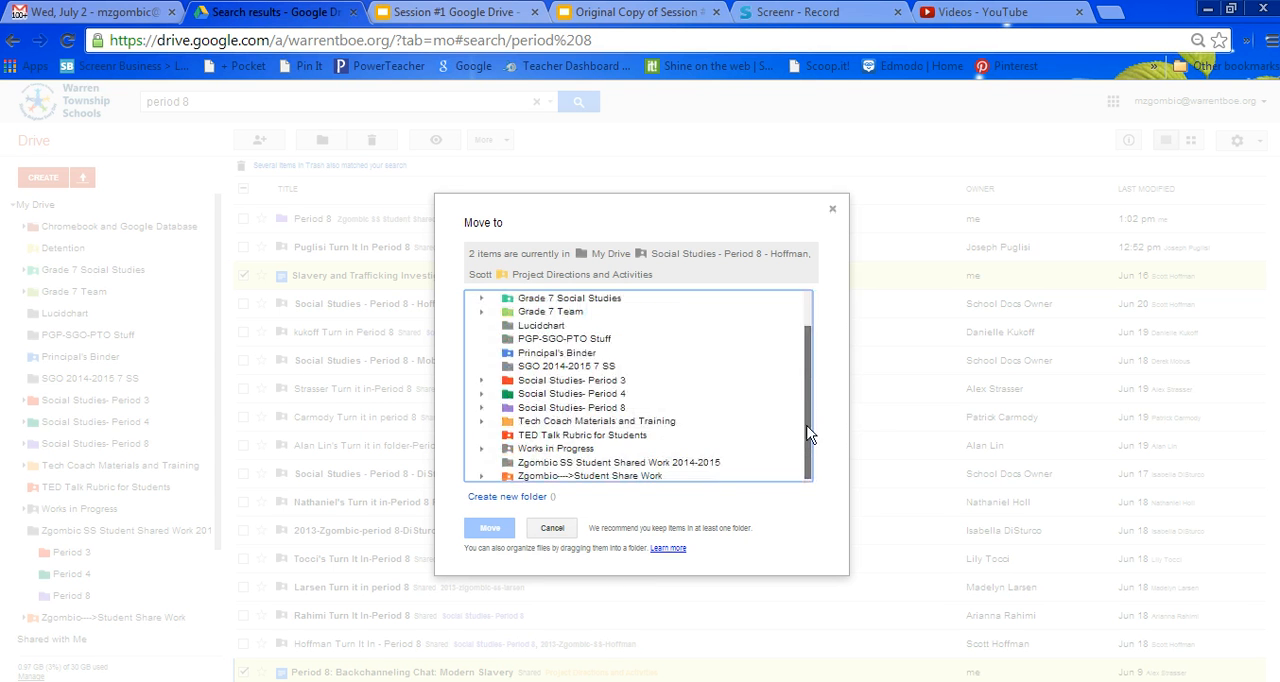
{"action": "left_click", "coordinate": [672, 462]}
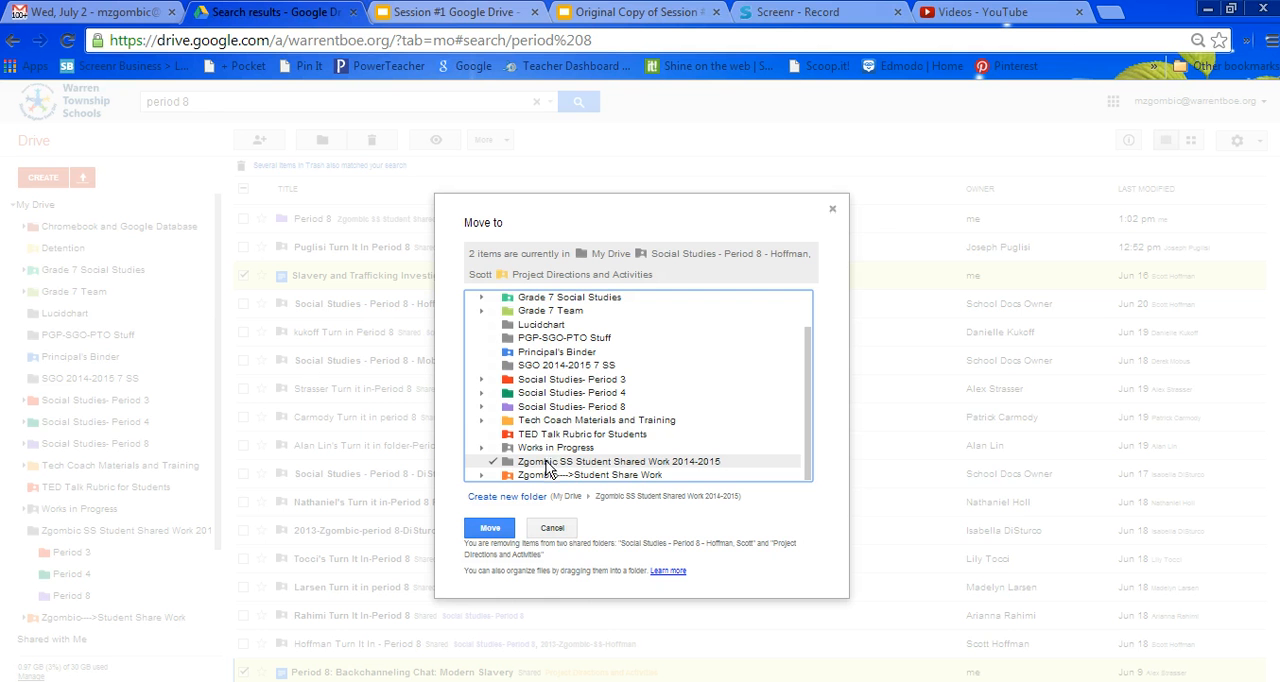
{"action": "left_click", "coordinate": [501, 498]}
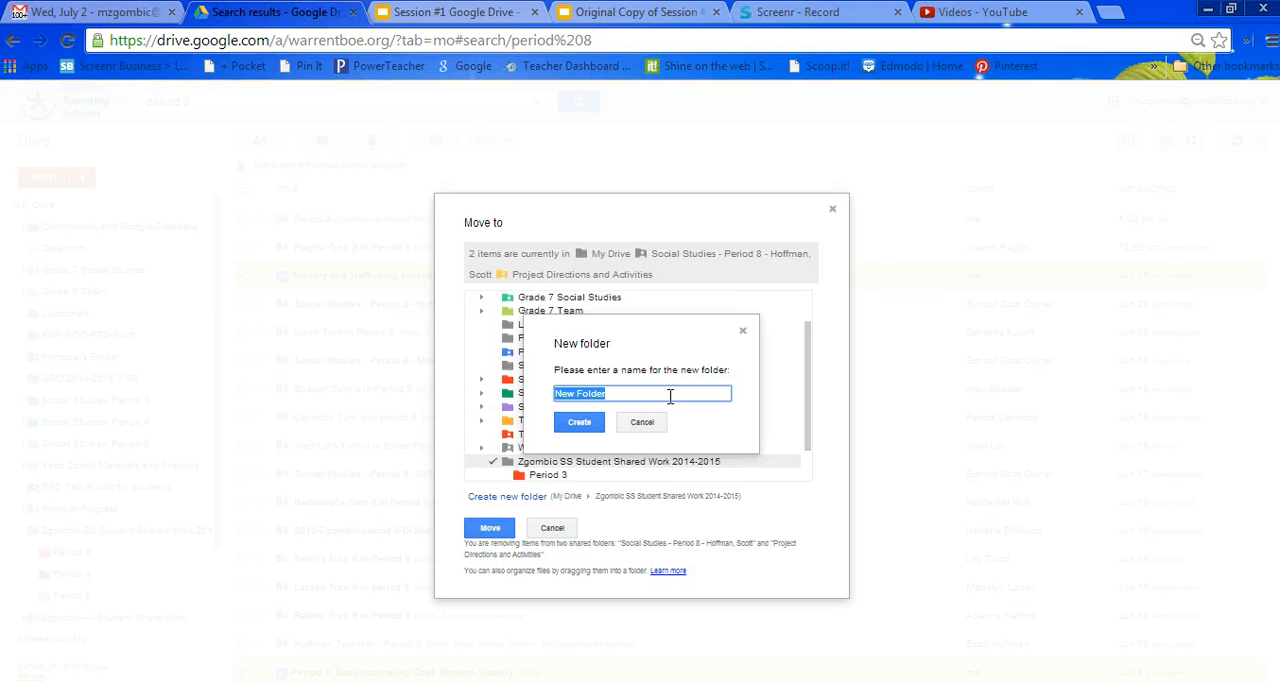
{"action": "type", "text": "Do Now"}
{"action": "left_click", "coordinate": [579, 422]}
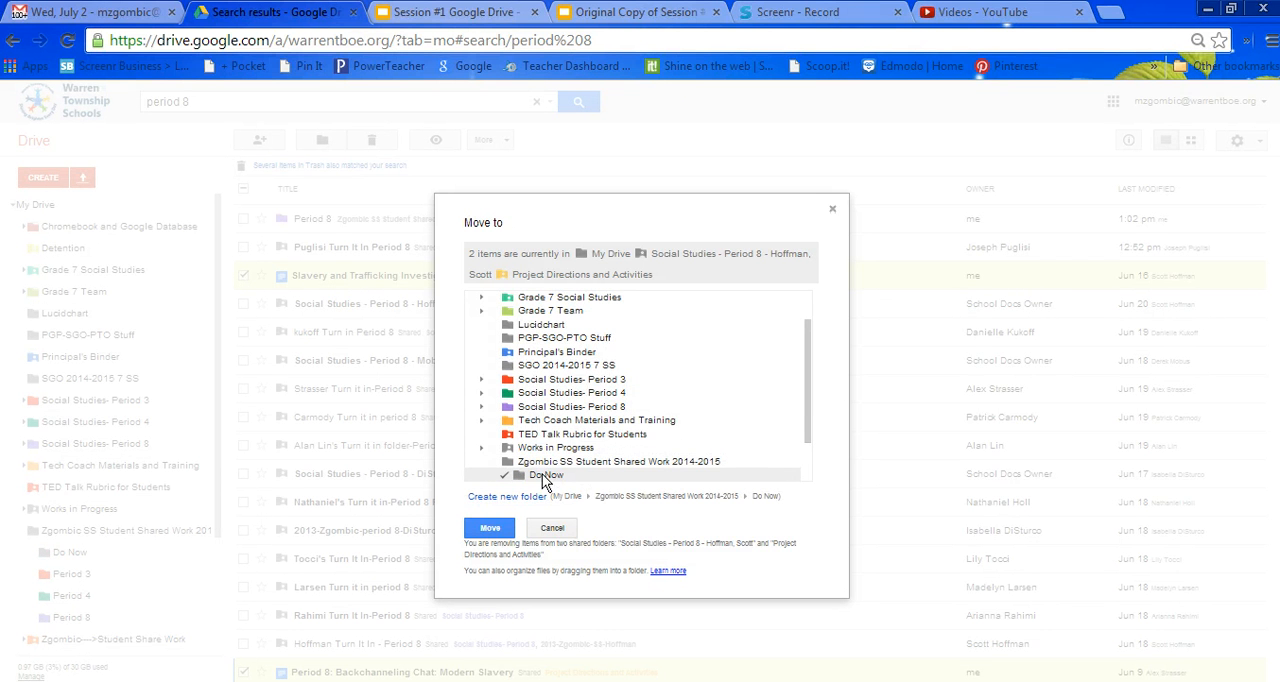
Move the two selected documents into the Do Now folder, confirming their removal from the shared folders.
{"action": "left_click_drag", "start_coordinate": [804, 416], "coordinate": [804, 437]}
{"action": "left_click", "coordinate": [490, 530]}
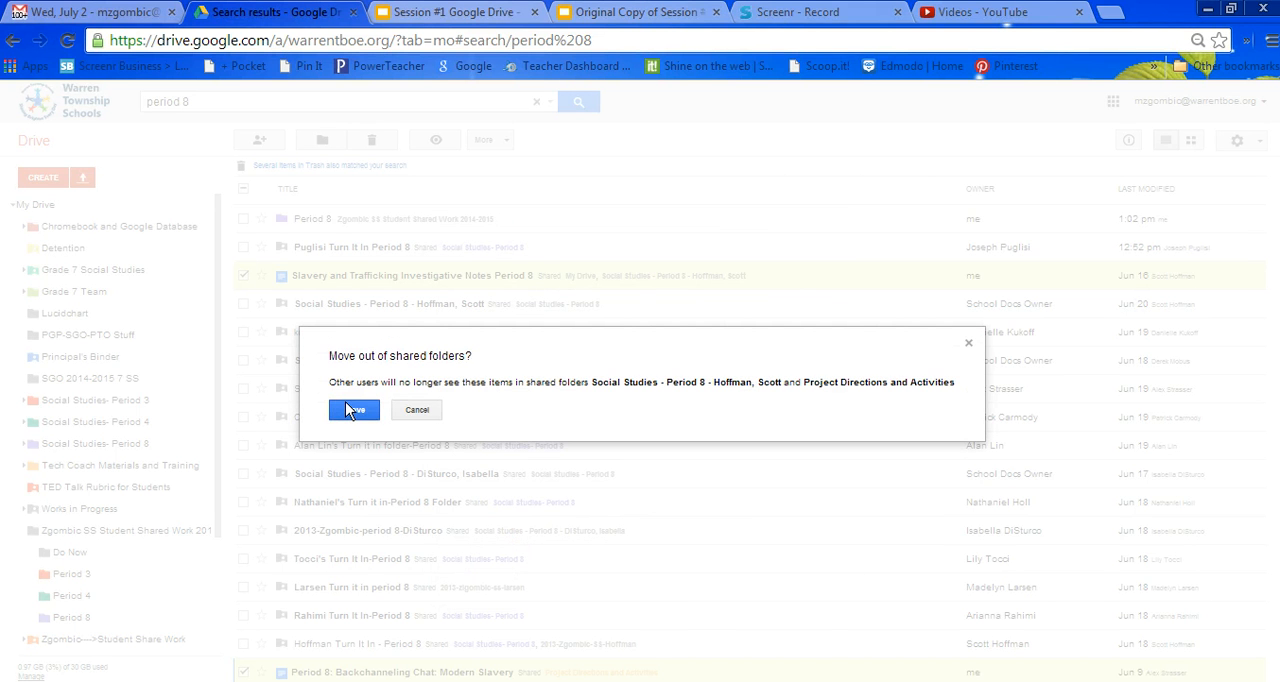
{"action": "left_click", "coordinate": [352, 410]}
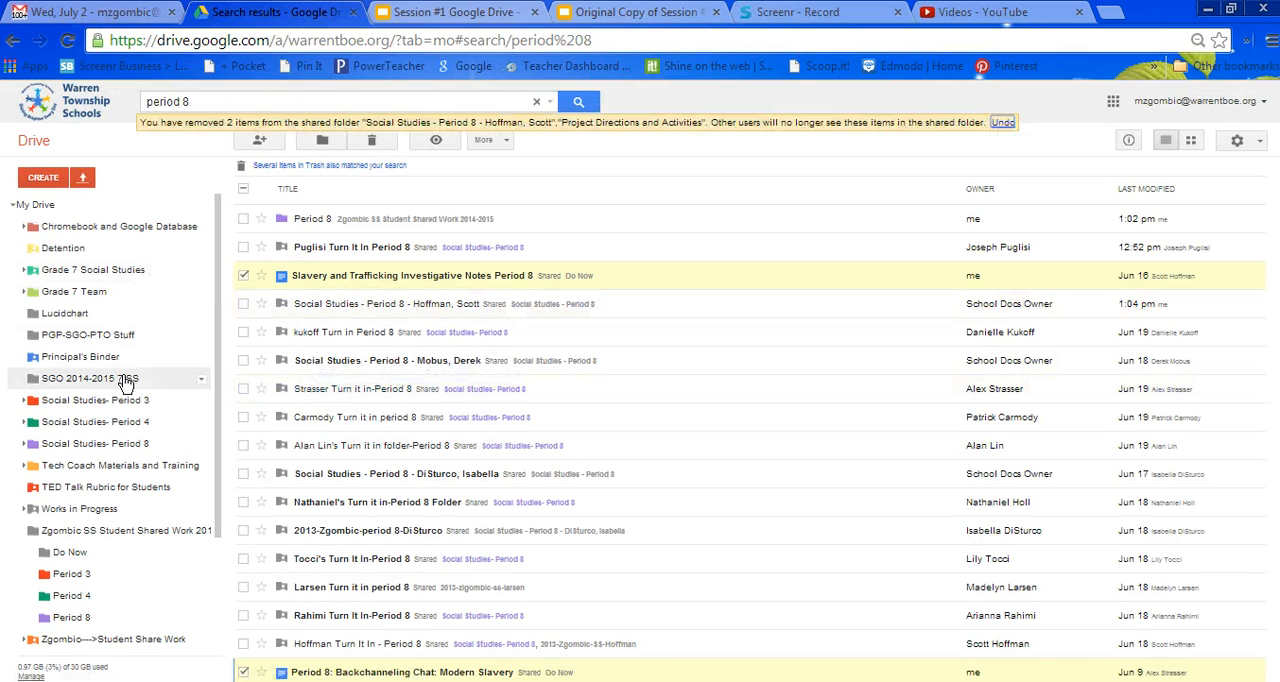
In the SS Student Shared Work 2014-2015 folder, move the Do Now folder into Period 8 and open Period 8.
{"action": "left_click", "coordinate": [123, 533]}
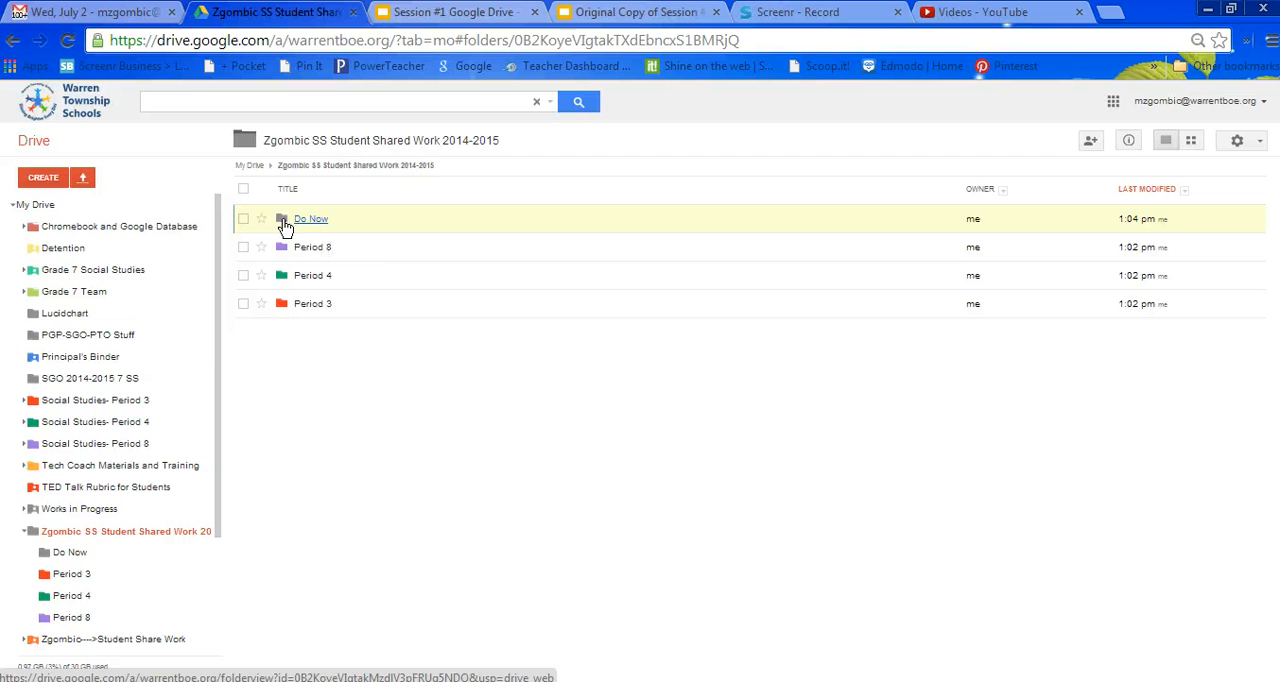
{"action": "left_click_drag", "start_coordinate": [285, 226], "coordinate": [290, 250]}
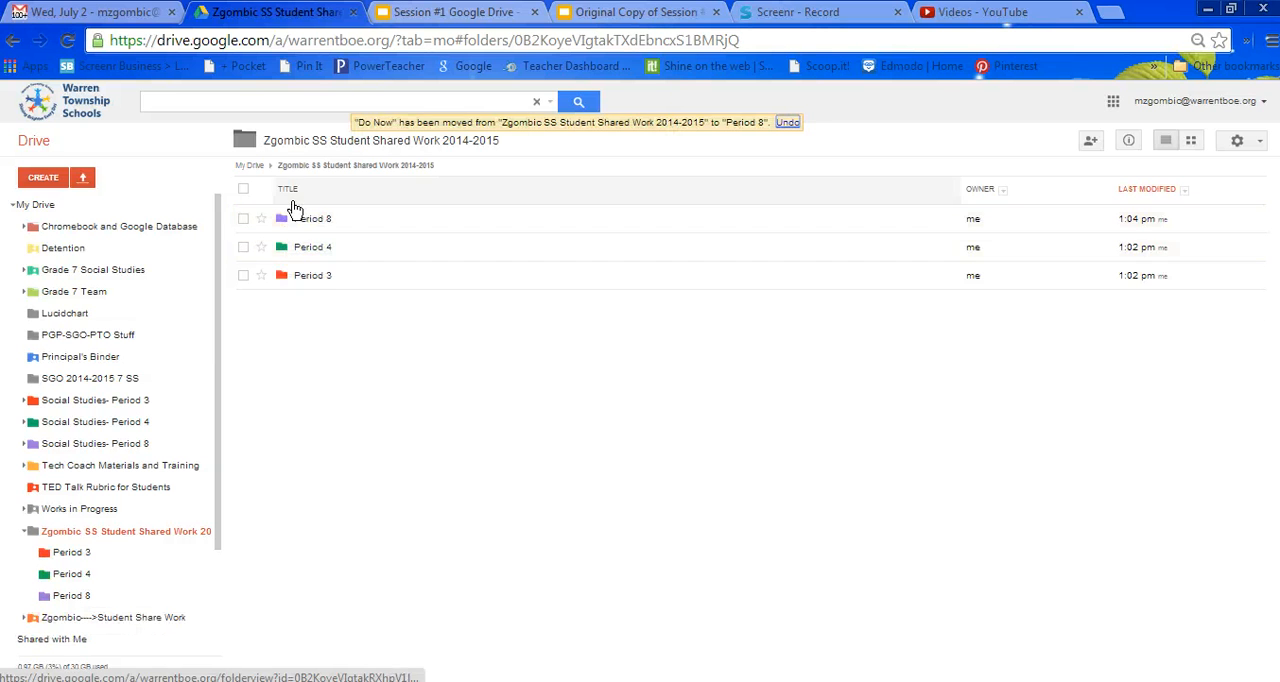
{"action": "left_click", "coordinate": [283, 224]}
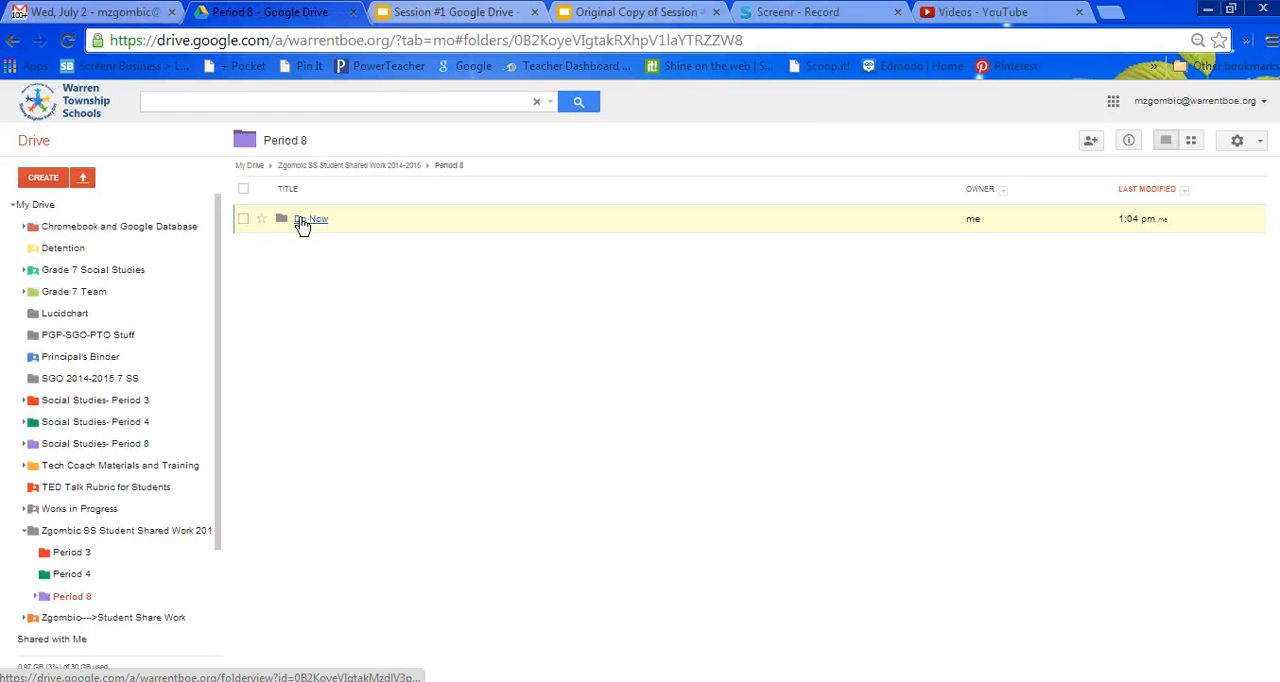
{"action": "right_click", "coordinate": [302, 223]}
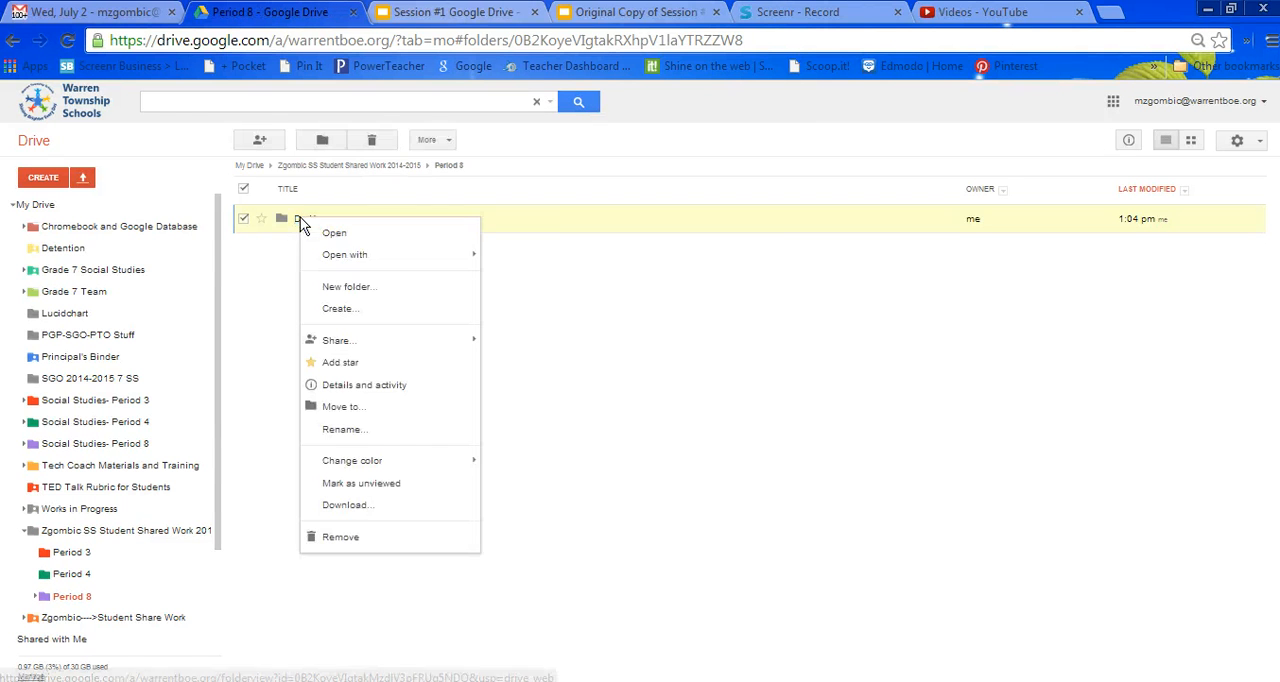
{"action": "left_click", "coordinate": [340, 408]}
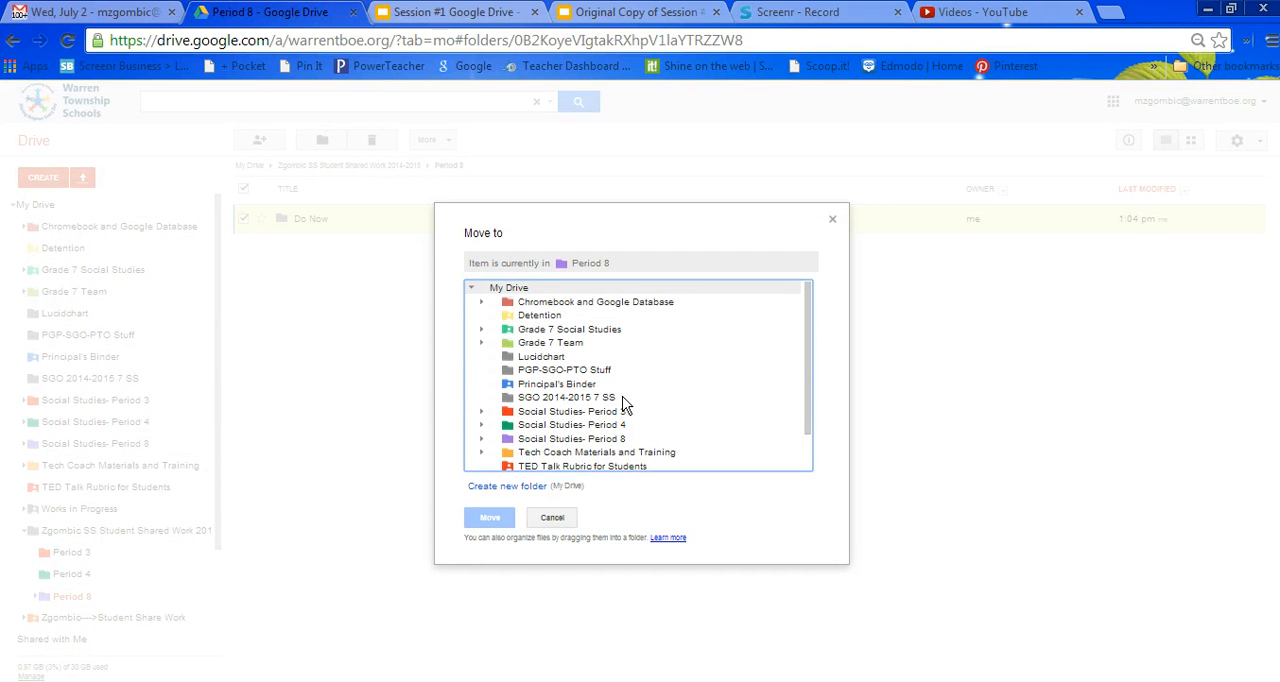
{"action": "left_click", "coordinate": [553, 518]}
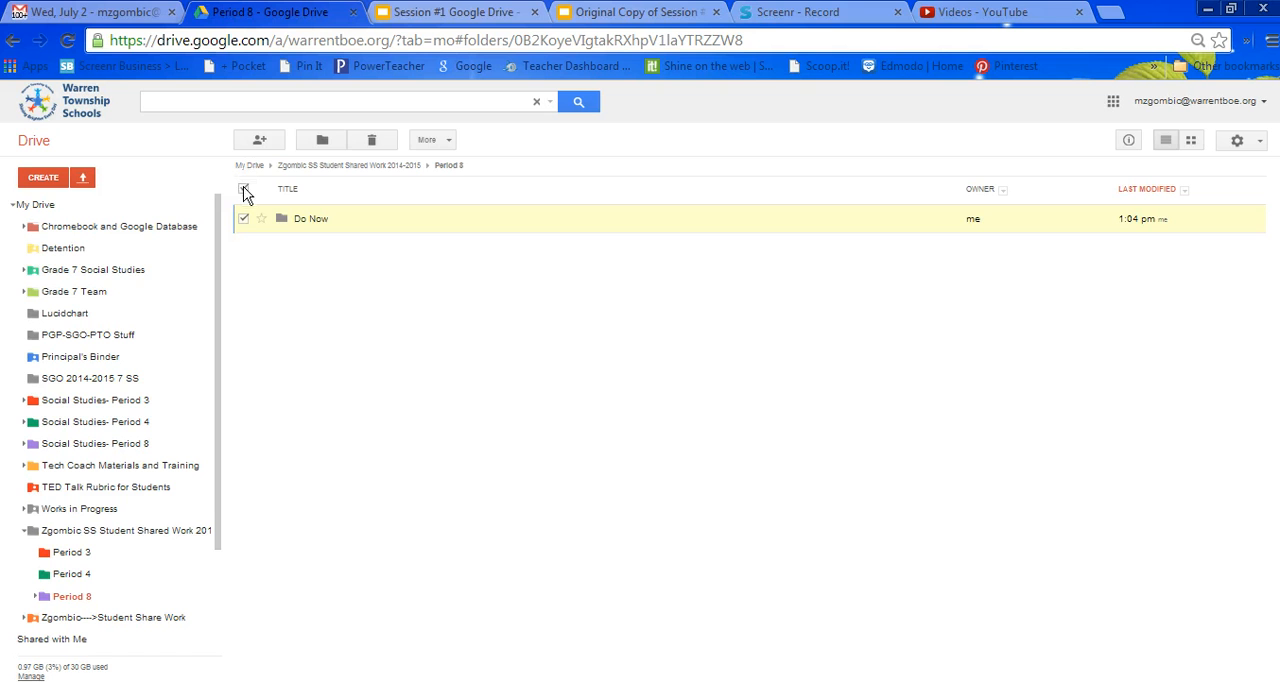
{"action": "left_click", "coordinate": [245, 191]}
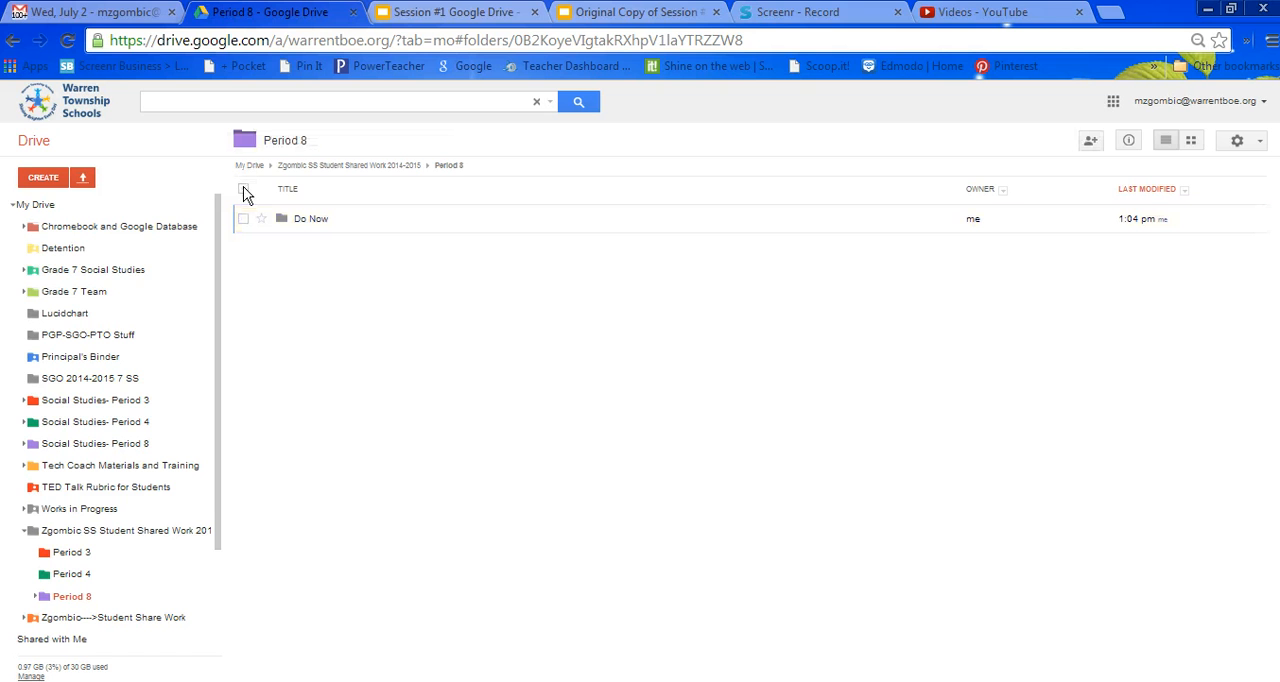
Open the sharing settings of the Period 8 folder and add the Period 8 2013 contact group as invitees.
{"action": "left_click", "coordinate": [319, 143]}
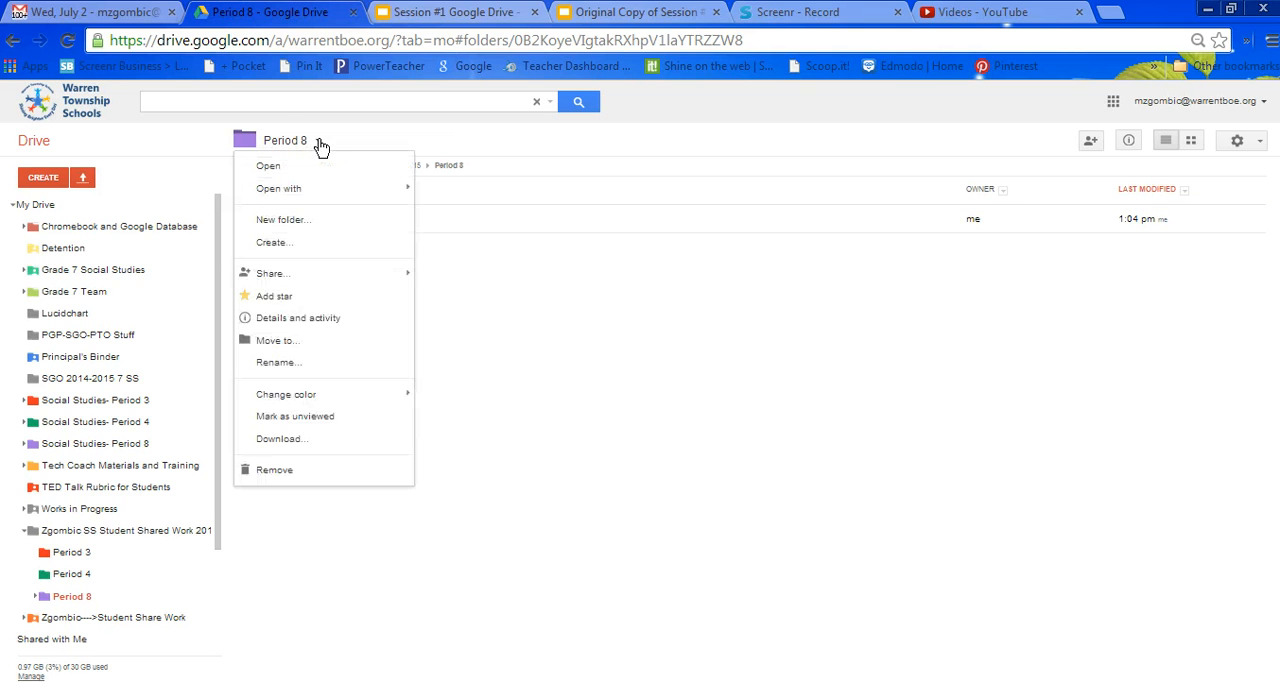
{"action": "left_click", "coordinate": [319, 143]}
{"action": "left_click", "coordinate": [319, 143]}
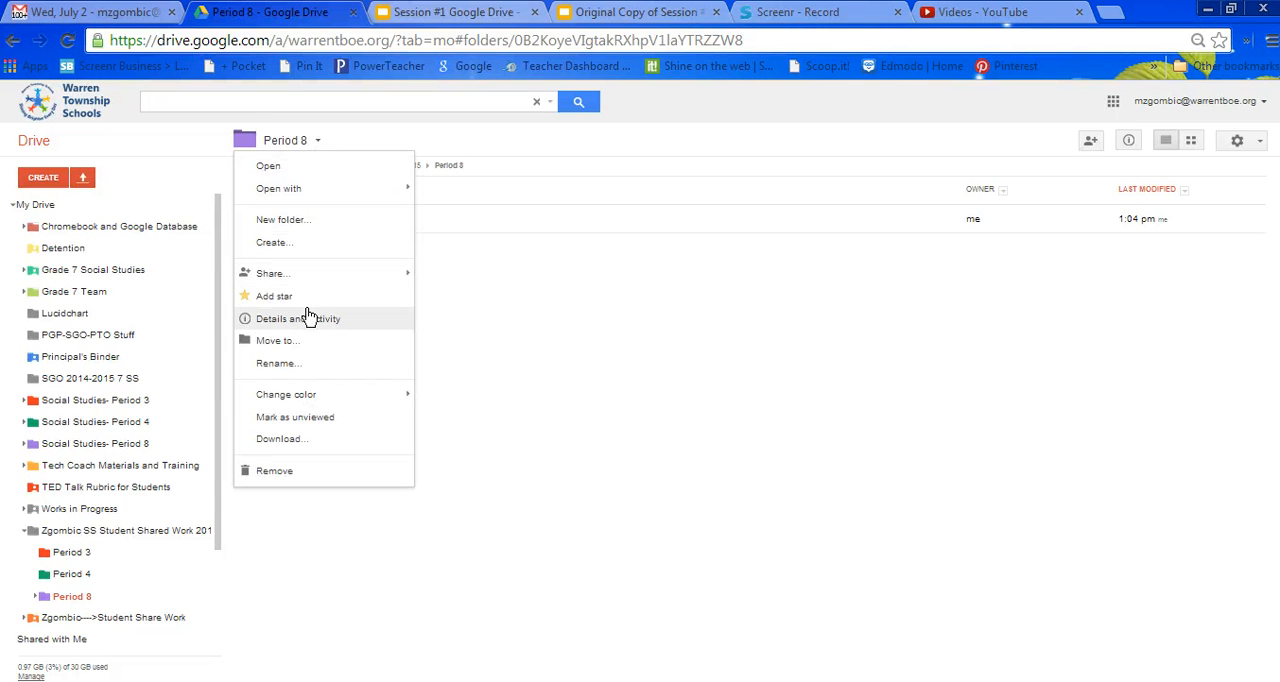
{"action": "mouse_move", "coordinate": [308, 394]}
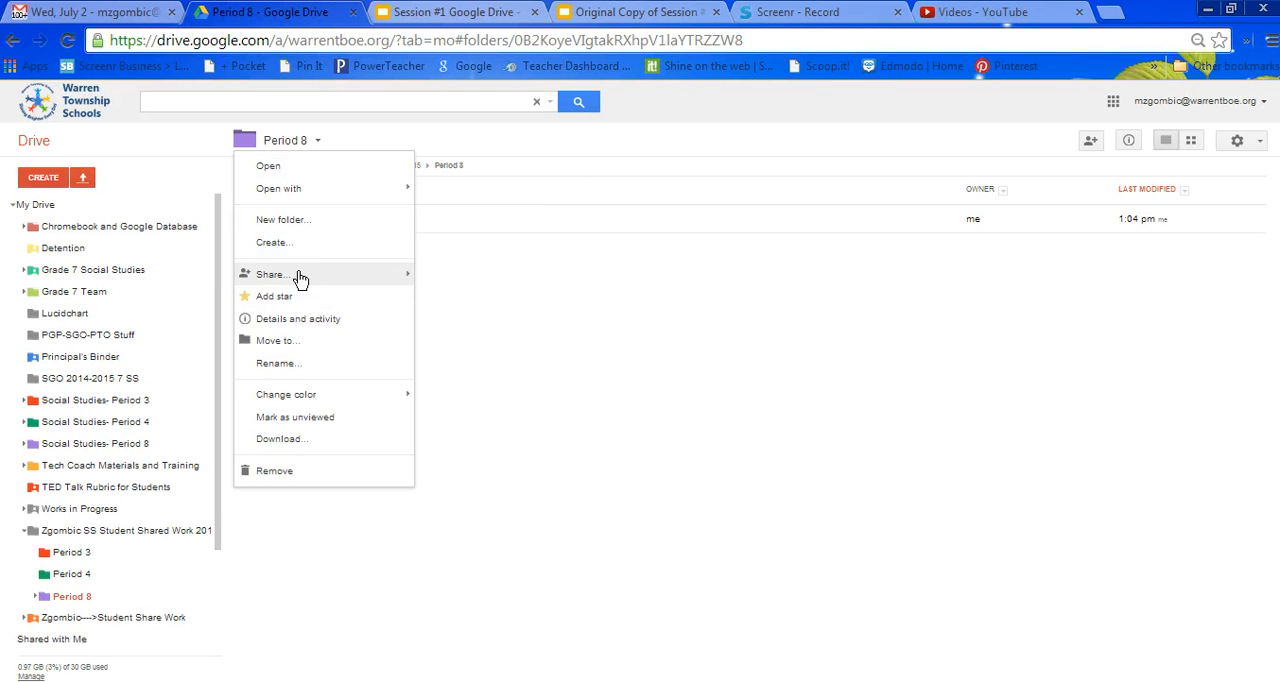
{"action": "mouse_move", "coordinate": [300, 276]}
{"action": "left_click", "coordinate": [437, 282]}
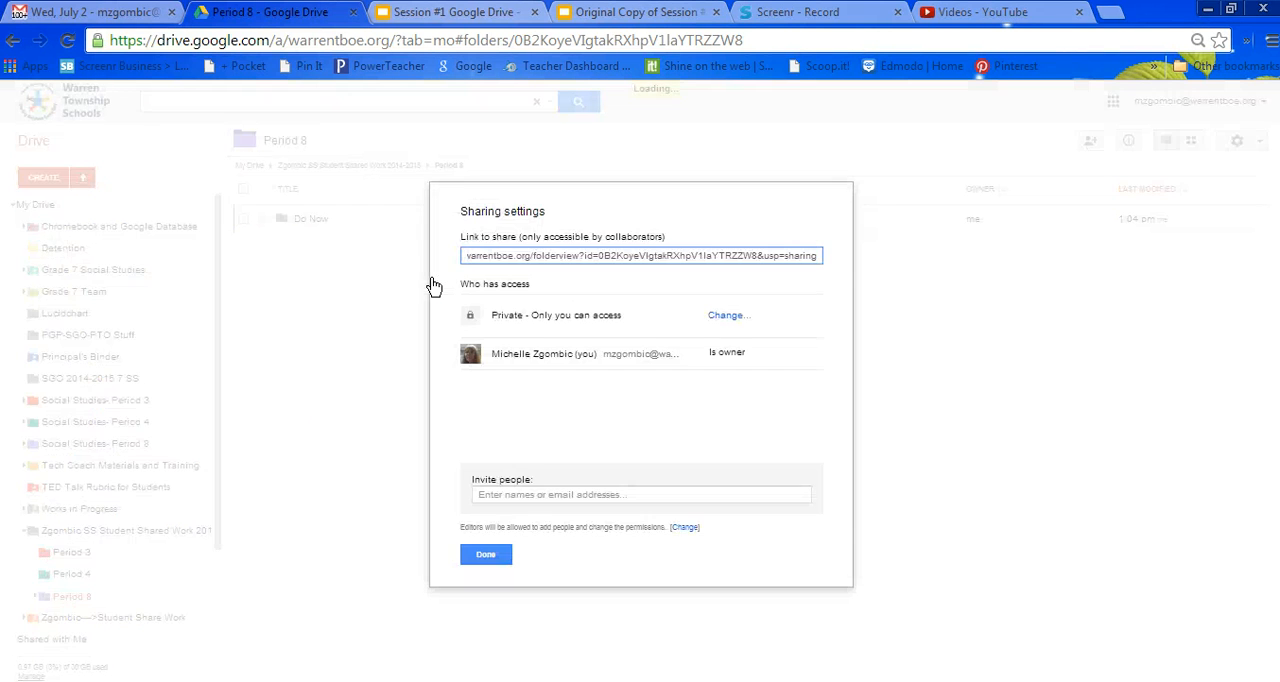
{"action": "left_click", "coordinate": [508, 494]}
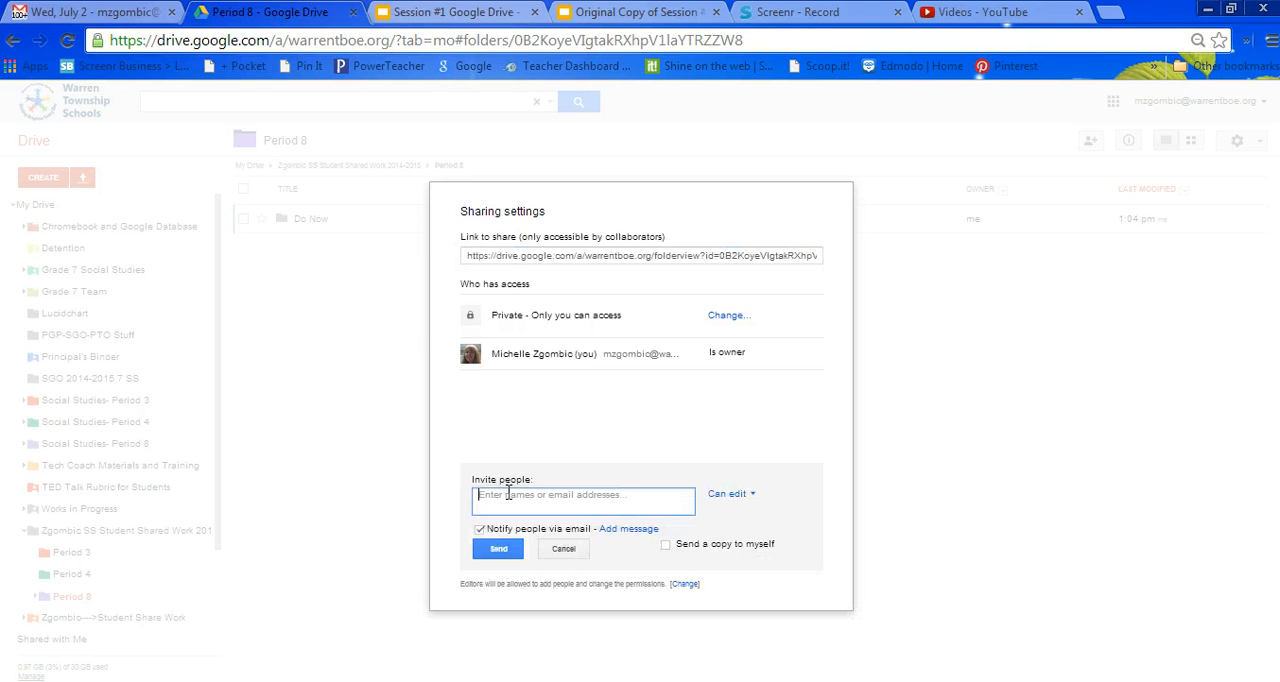
{"action": "type", "text": "Period"}
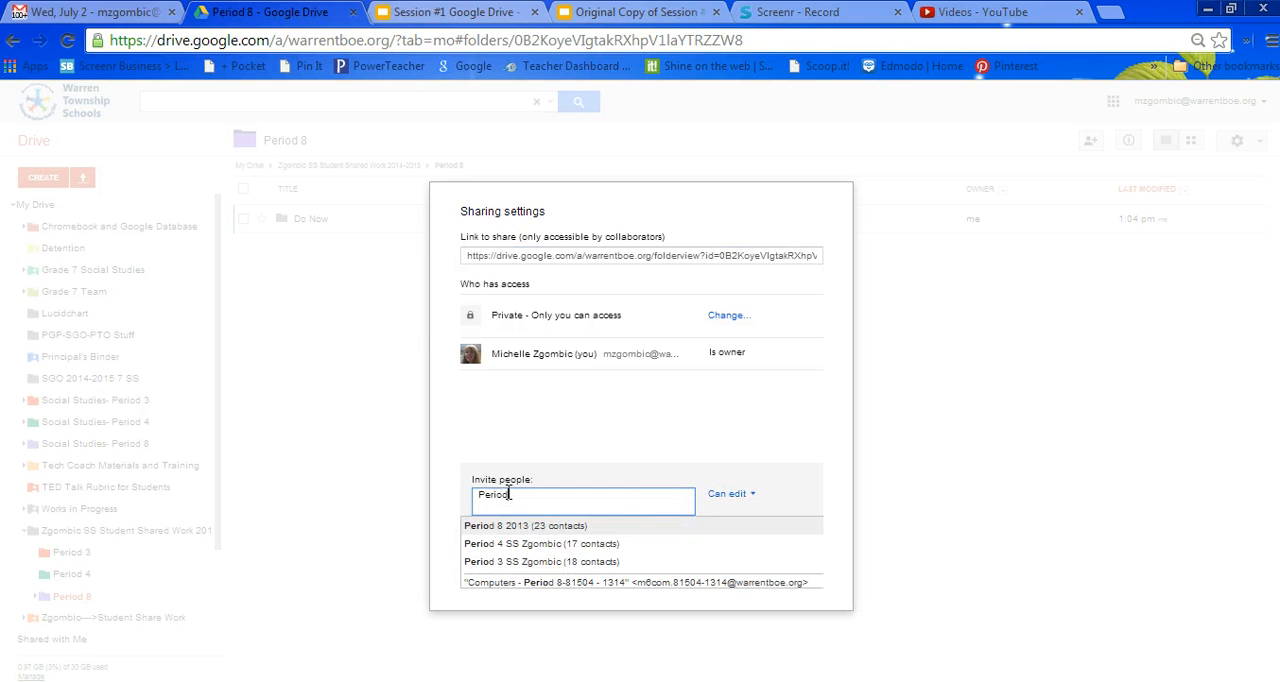
{"action": "left_click", "coordinate": [522, 528]}
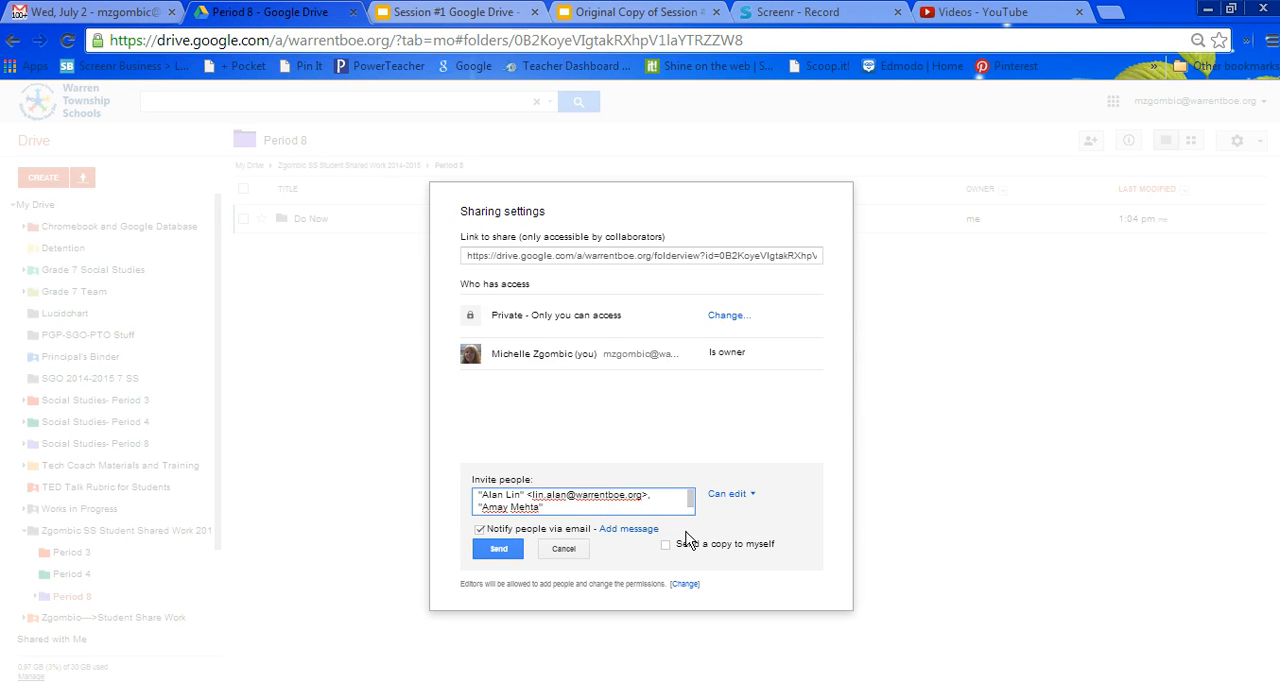
{"action": "scroll", "coordinate": [690, 517], "scroll_direction": "down", "scroll_amount": 1}
{"action": "scroll", "coordinate": [690, 517], "scroll_direction": "down", "scroll_amount": 3}
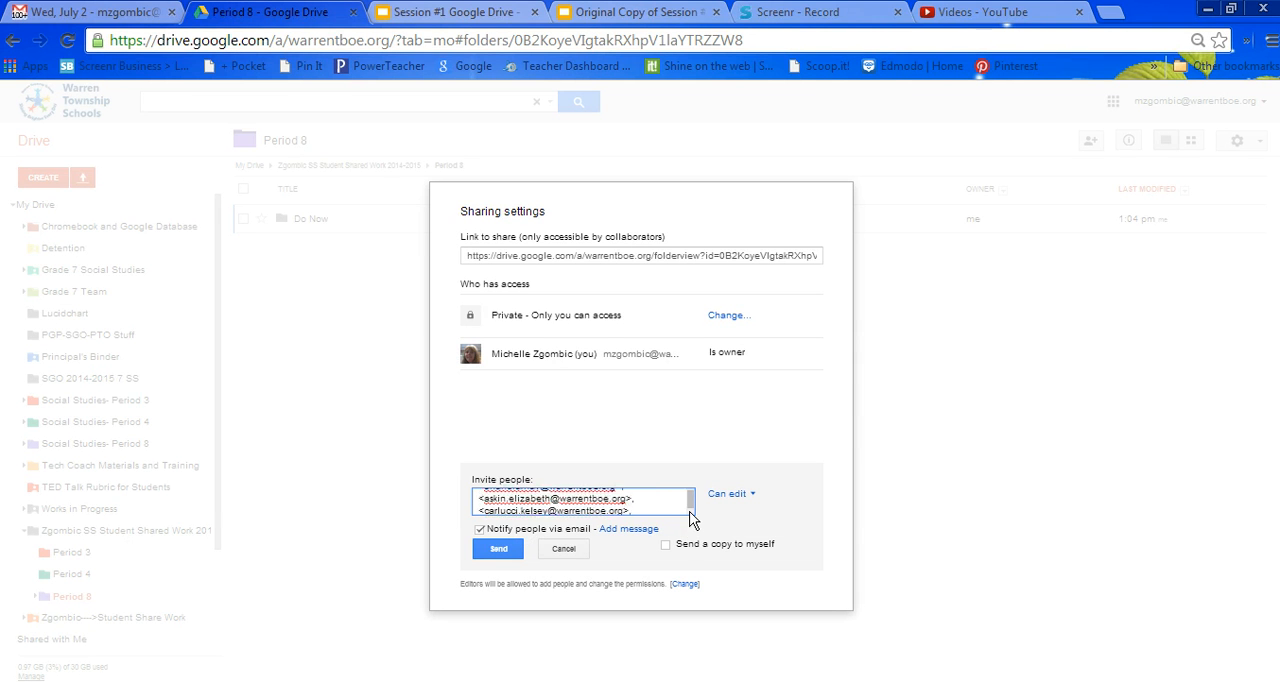
Share Period 8 with the invitees as Can view without notifying them by email, then review the access list and close the settings.
{"action": "left_click", "coordinate": [748, 494]}
{"action": "left_click", "coordinate": [748, 540]}
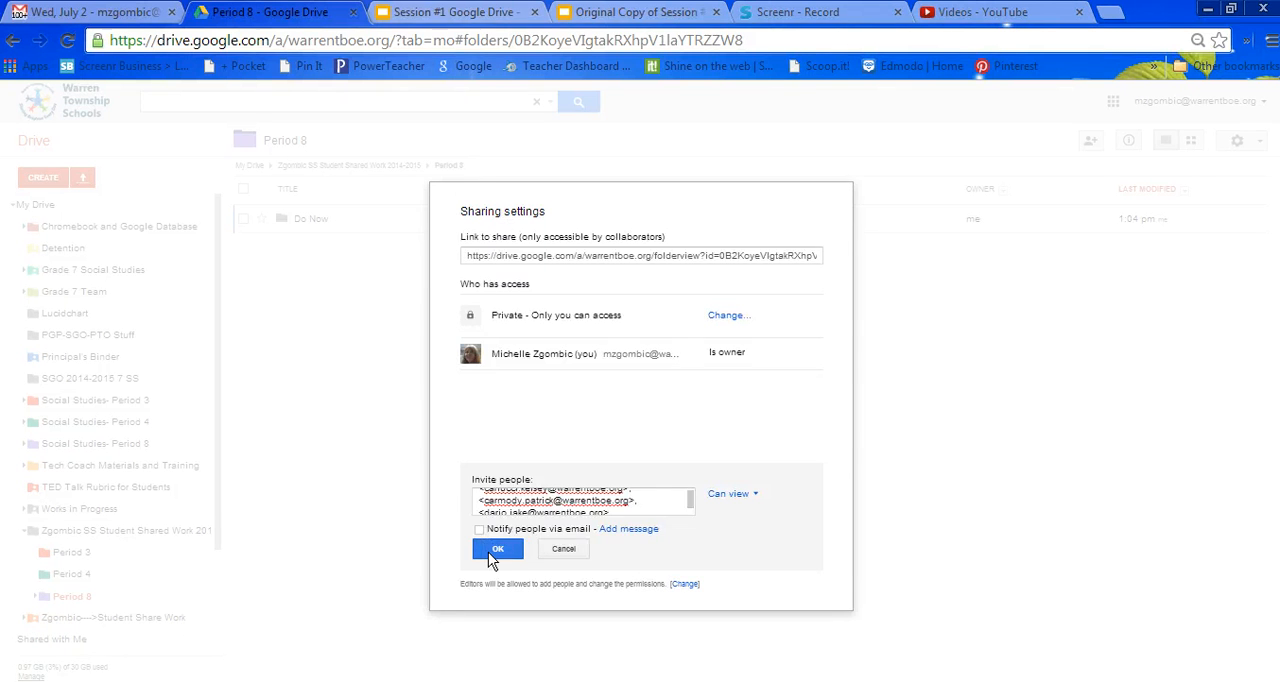
{"action": "left_click", "coordinate": [490, 549]}
{"action": "left_click", "coordinate": [484, 266]}
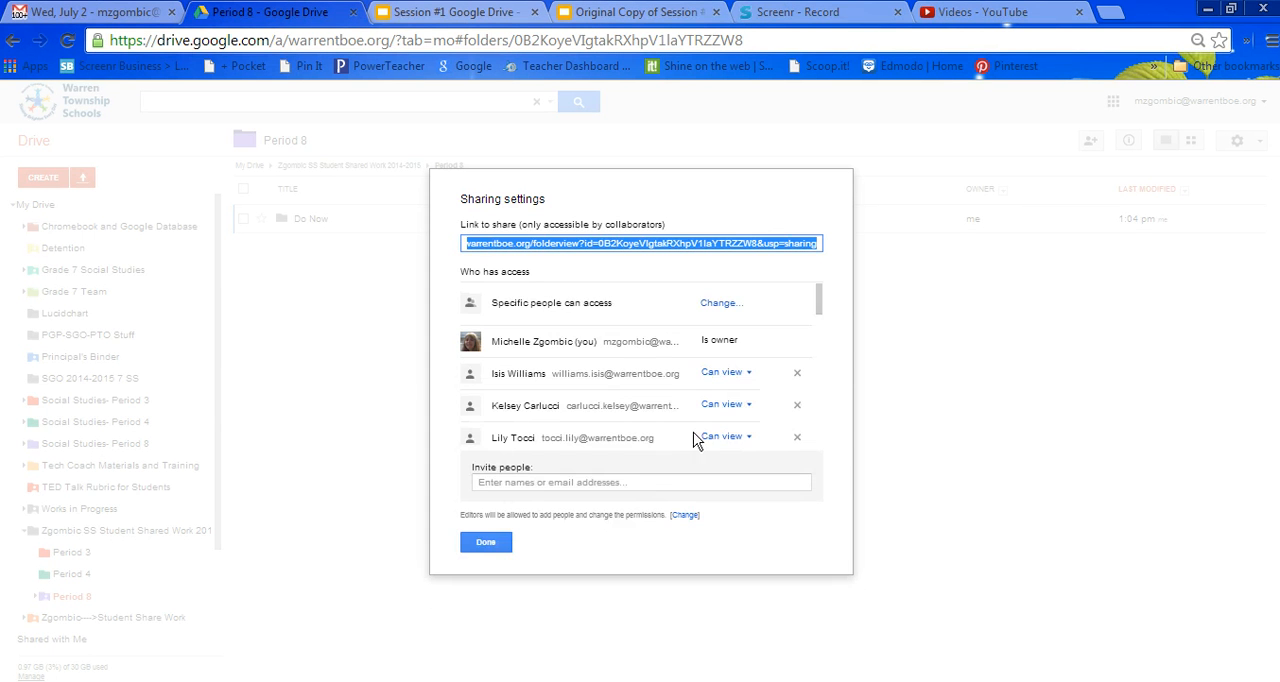
{"action": "left_click_drag", "start_coordinate": [820, 300], "coordinate": [835, 435]}
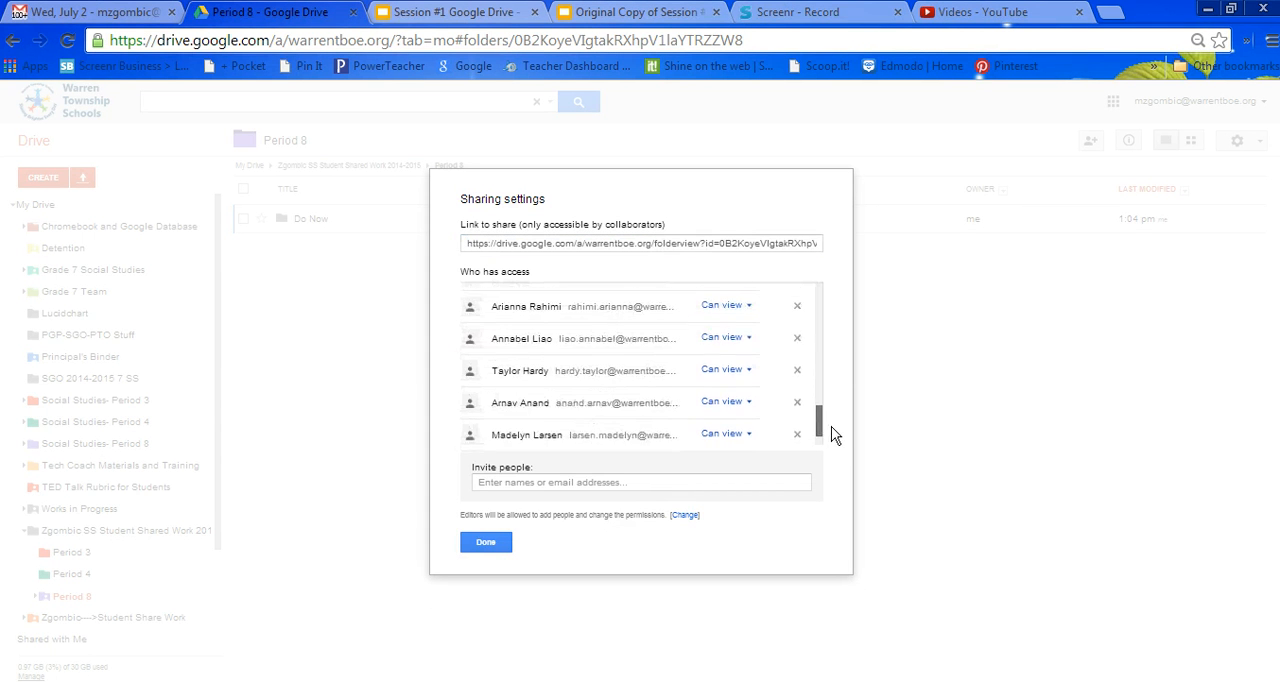
{"action": "left_click", "coordinate": [497, 547]}
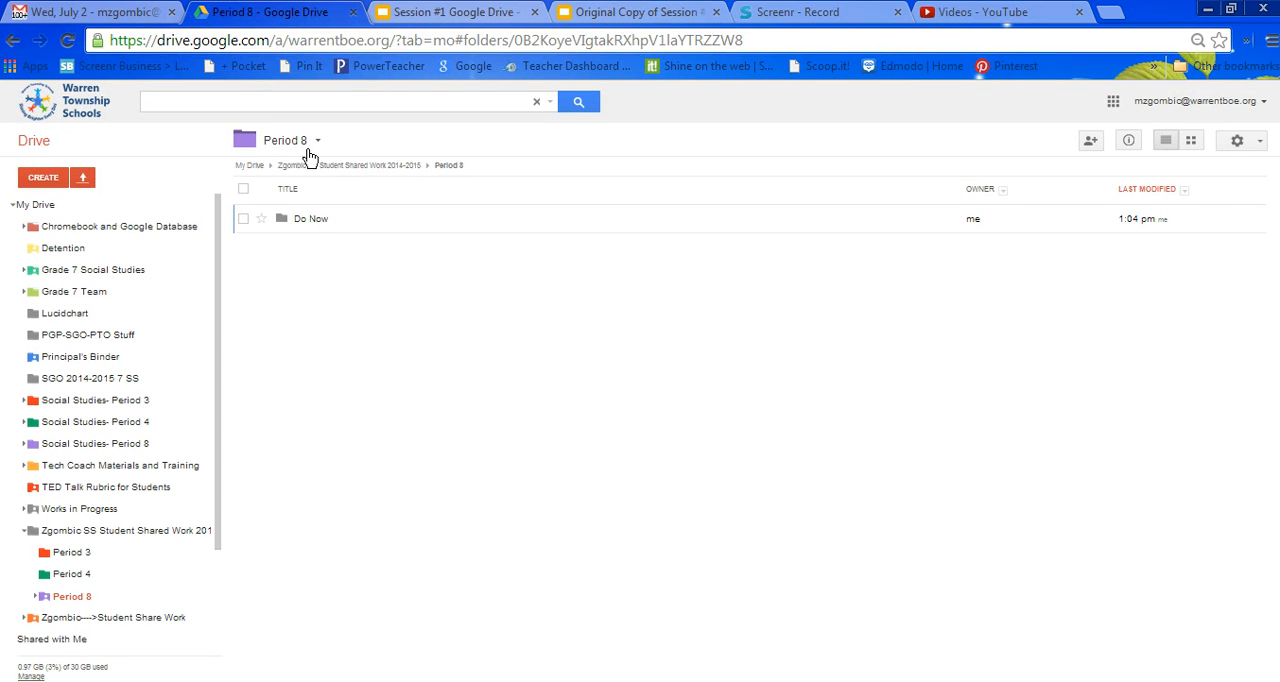
{"action": "left_click", "coordinate": [273, 146]}
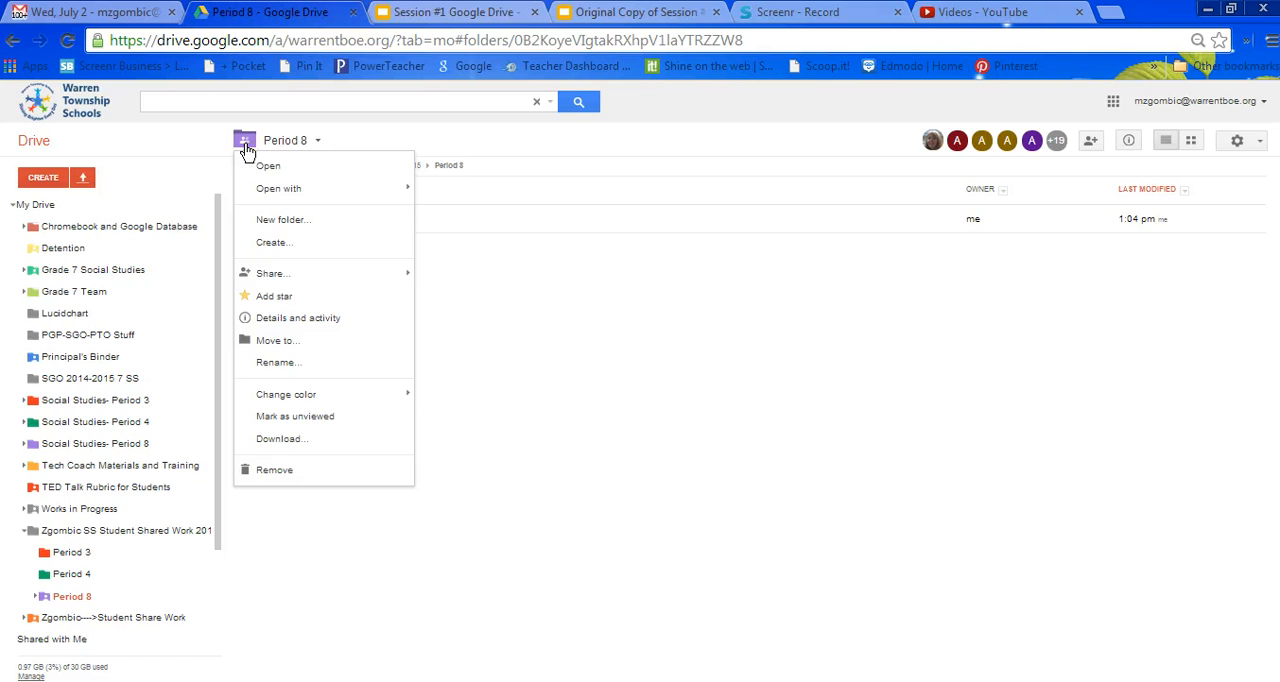
{"action": "left_click", "coordinate": [503, 333]}
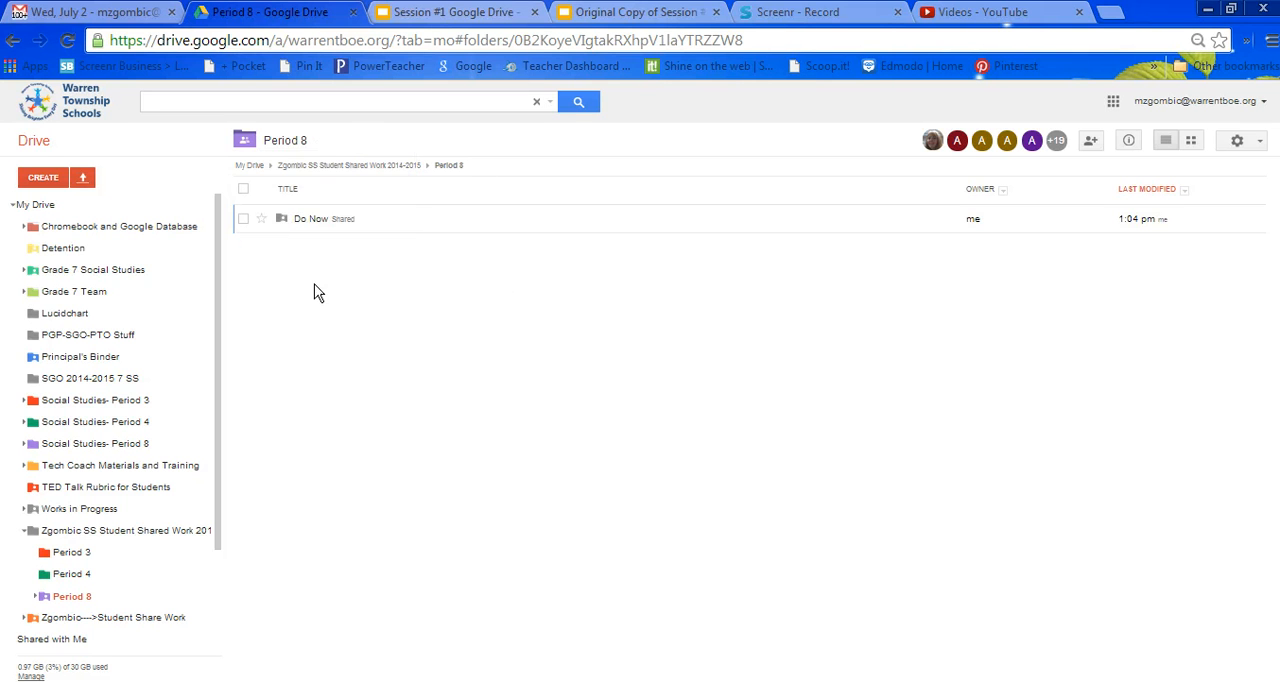
Create a shared folder named Project Directions inside Period 8.
{"action": "left_click", "coordinate": [43, 180]}
{"action": "left_click", "coordinate": [57, 212]}
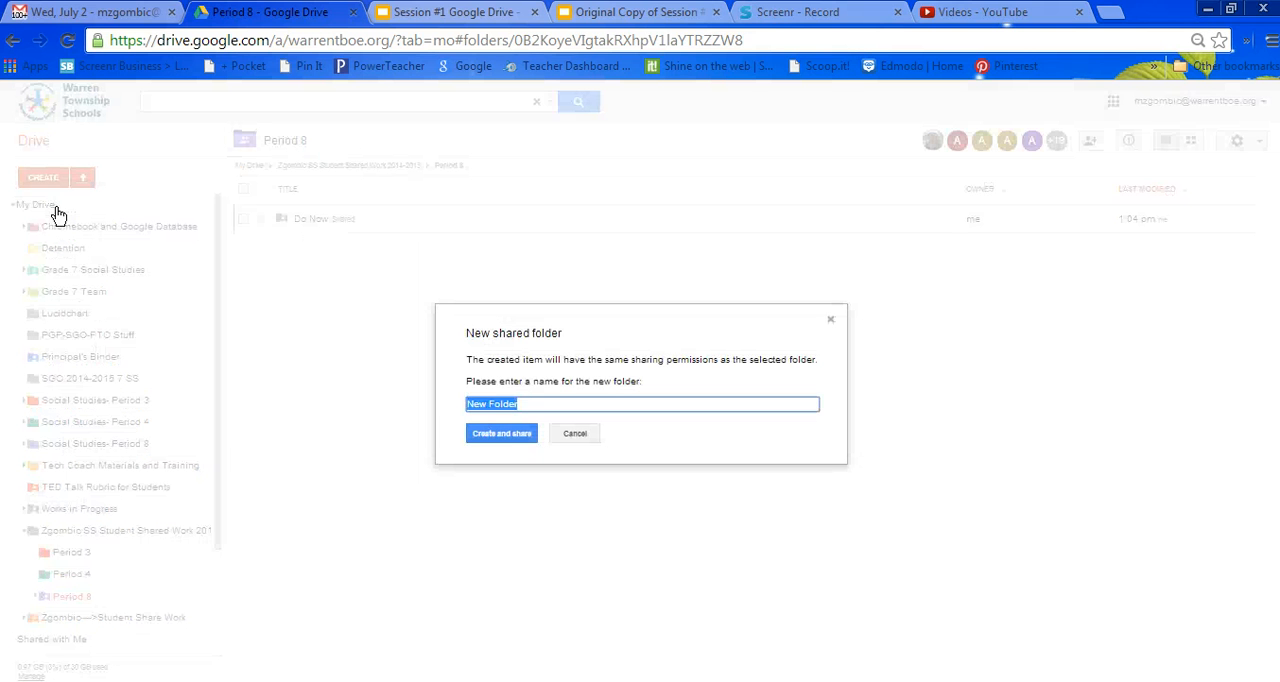
{"action": "type", "text": "ProjectsDirections"}
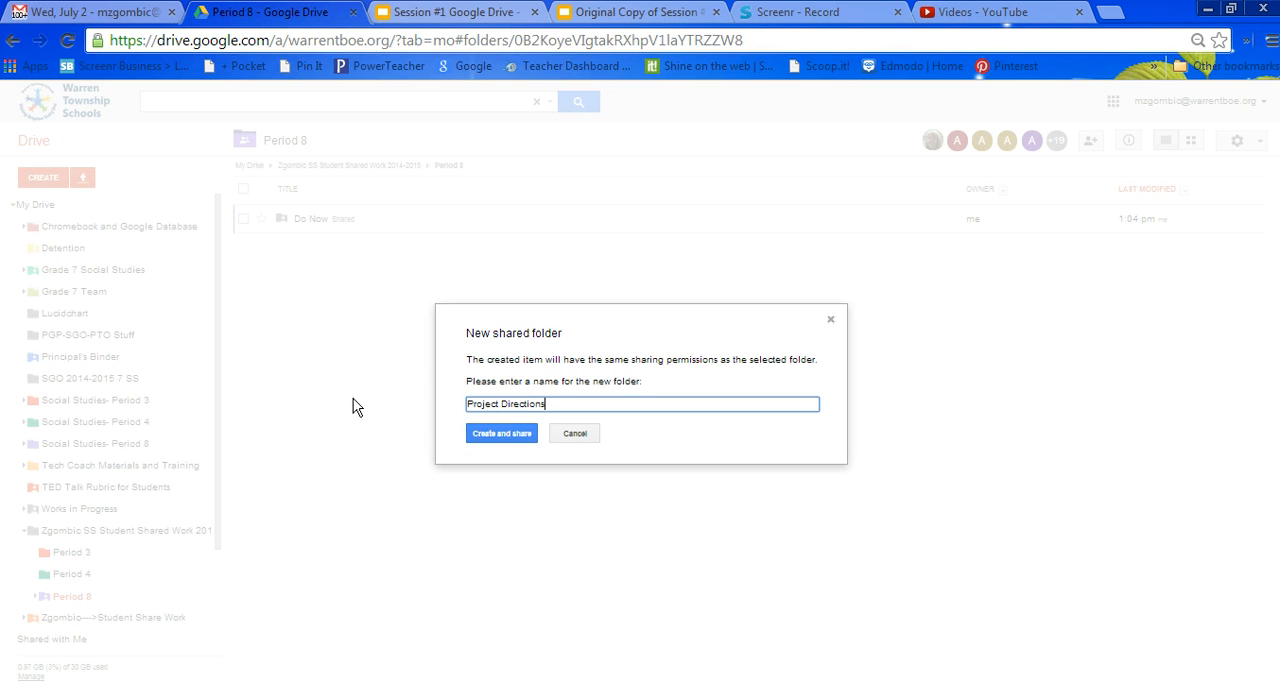
{"action": "left_click", "coordinate": [509, 434]}
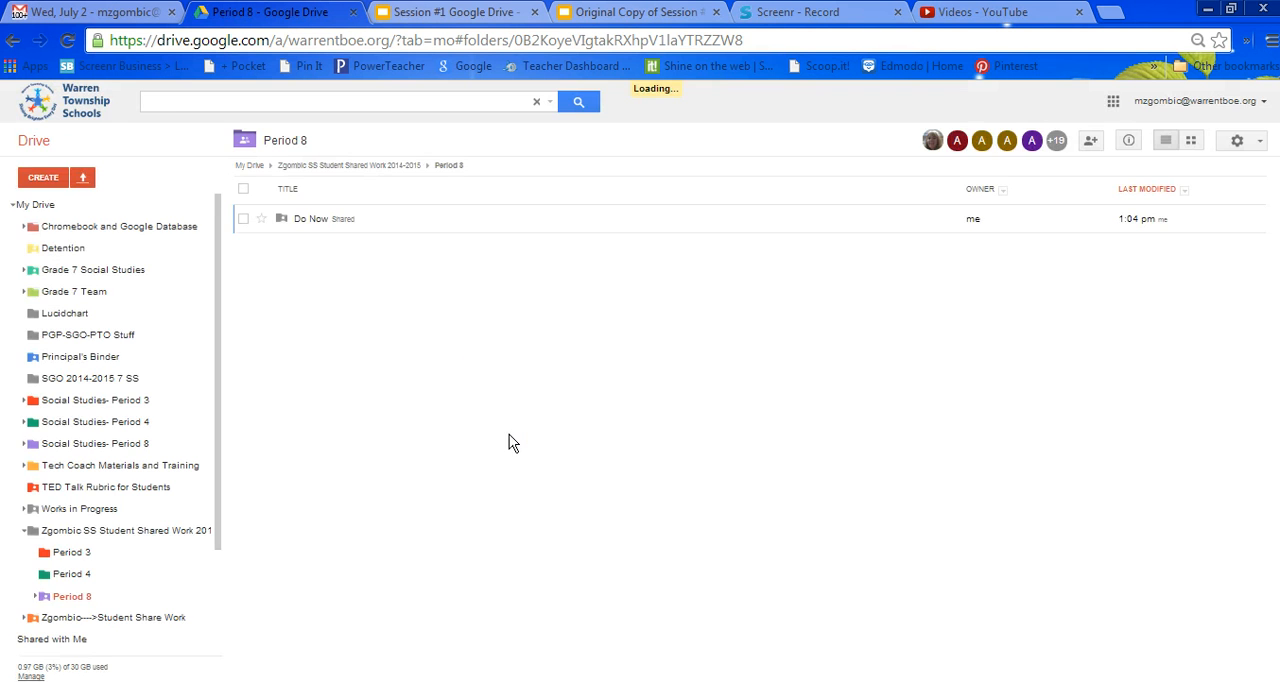
Create a shared folder named Rubrics inside Period 8.
{"action": "left_click", "coordinate": [41, 178]}
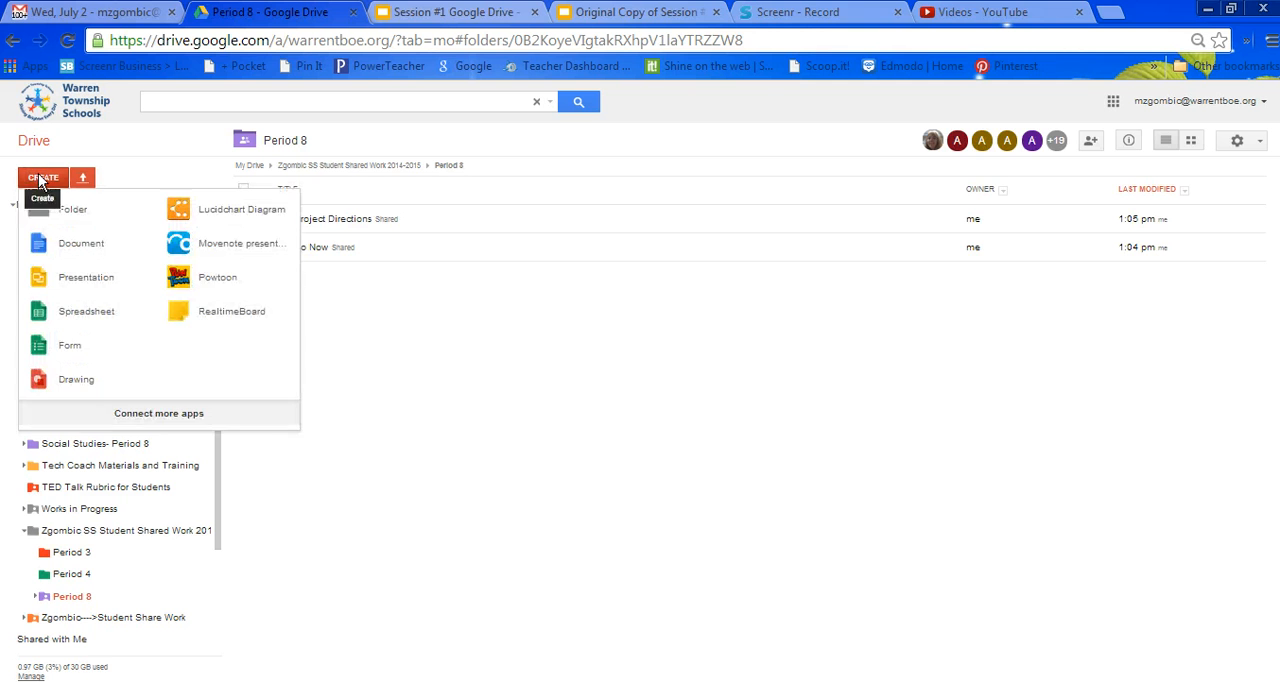
{"action": "left_click", "coordinate": [70, 222]}
{"action": "type", "text": "Rubrics"}
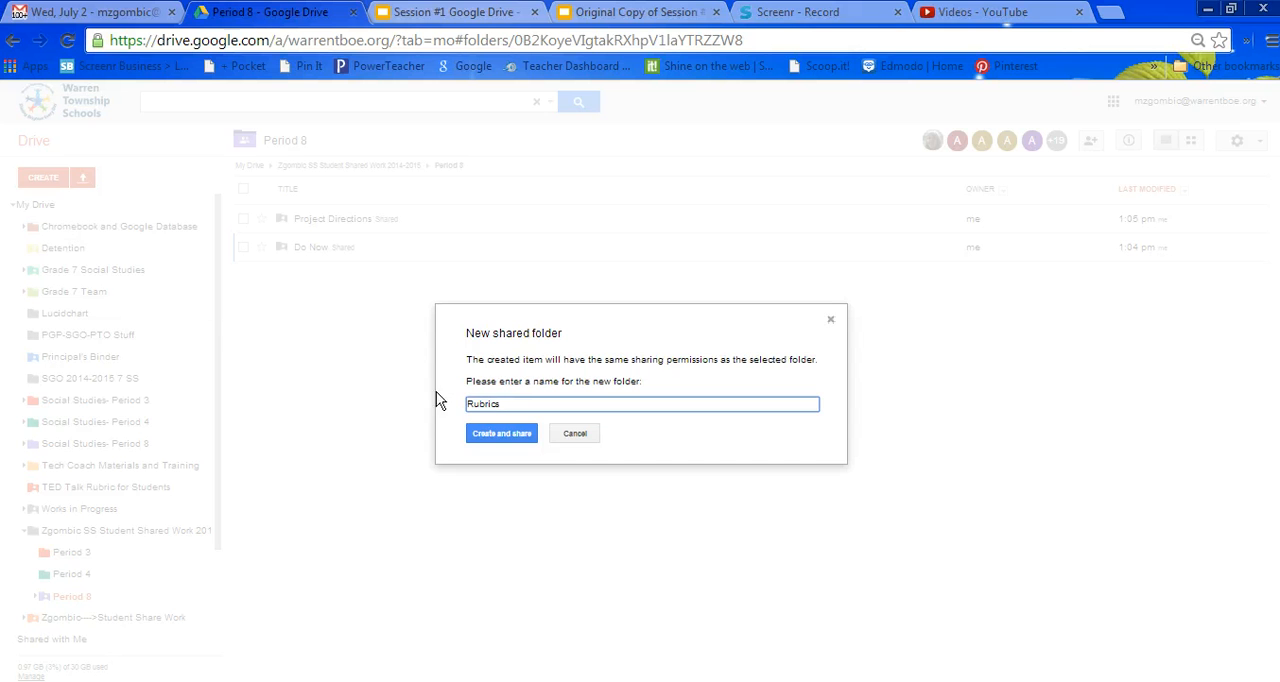
{"action": "left_click", "coordinate": [502, 436]}
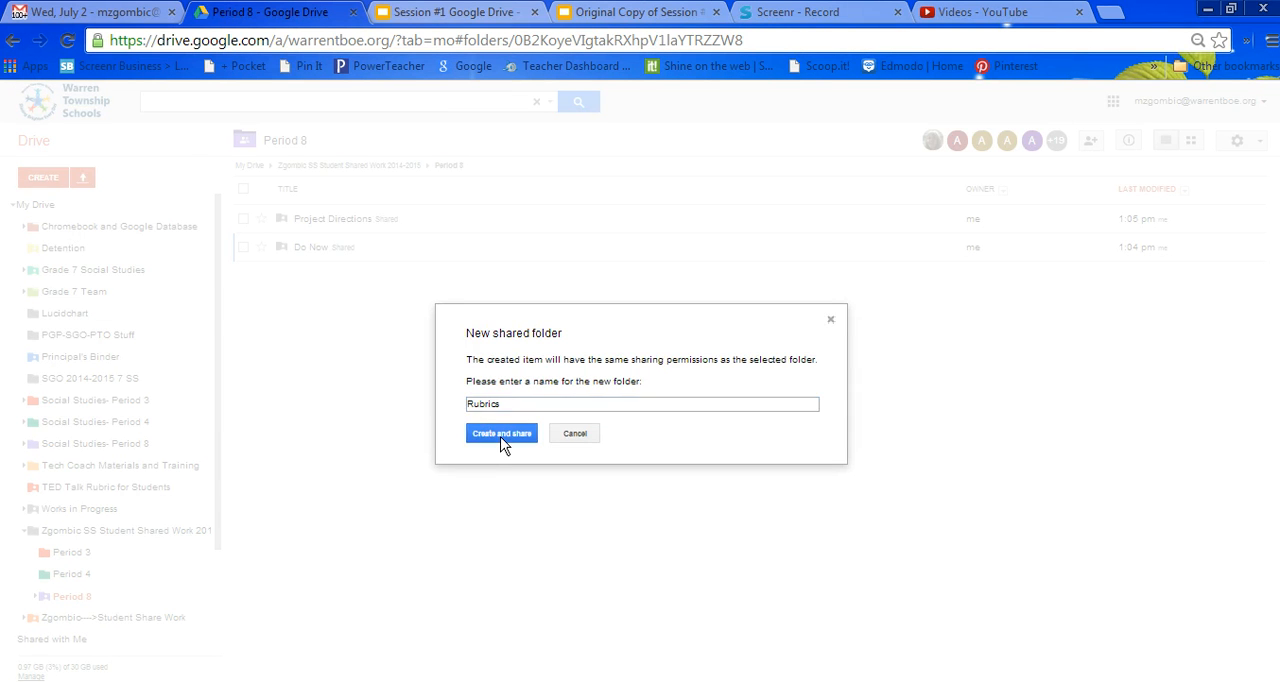